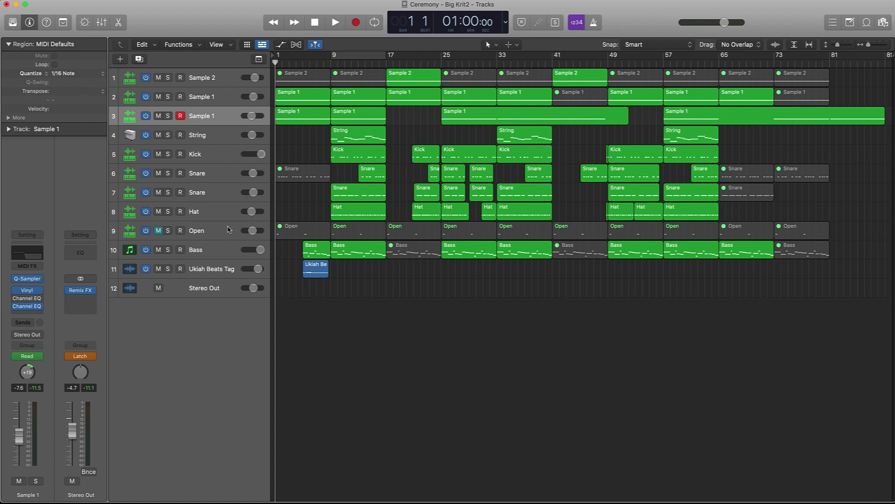
Play back the first eight bars of the arrangement with the Open track muted.
left_click(159, 231)
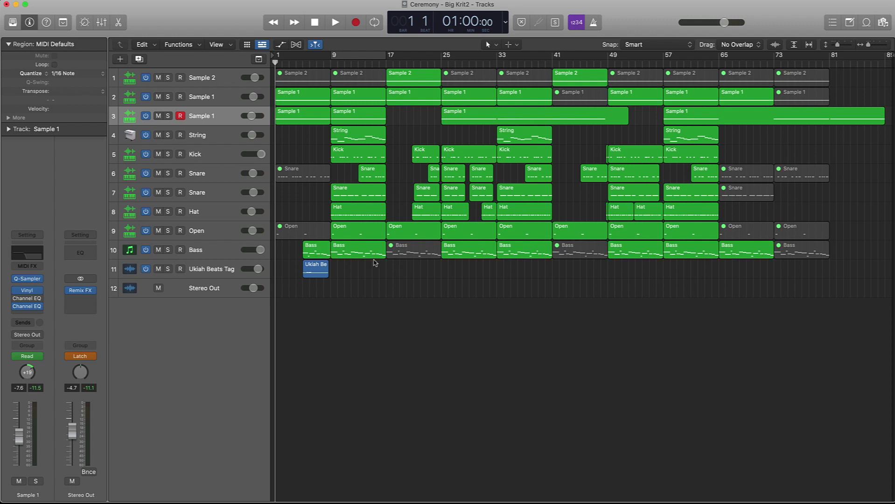
left_click(159, 230)
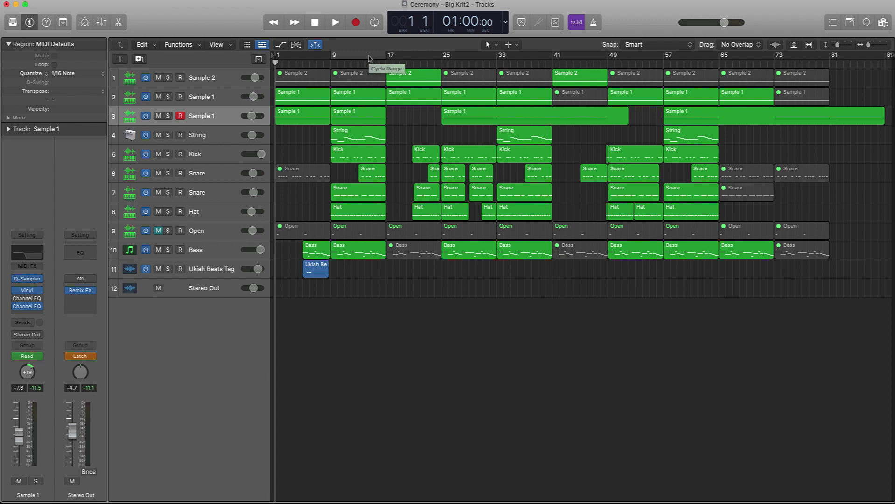
key("space")
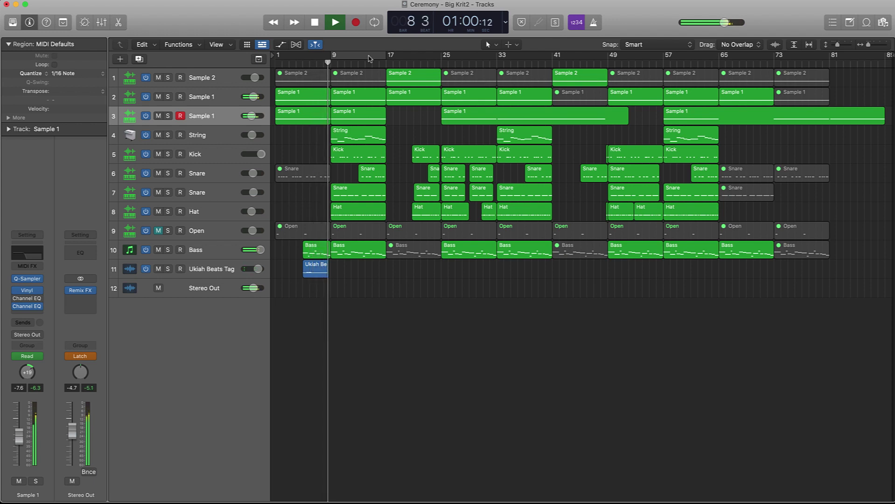
key("space")
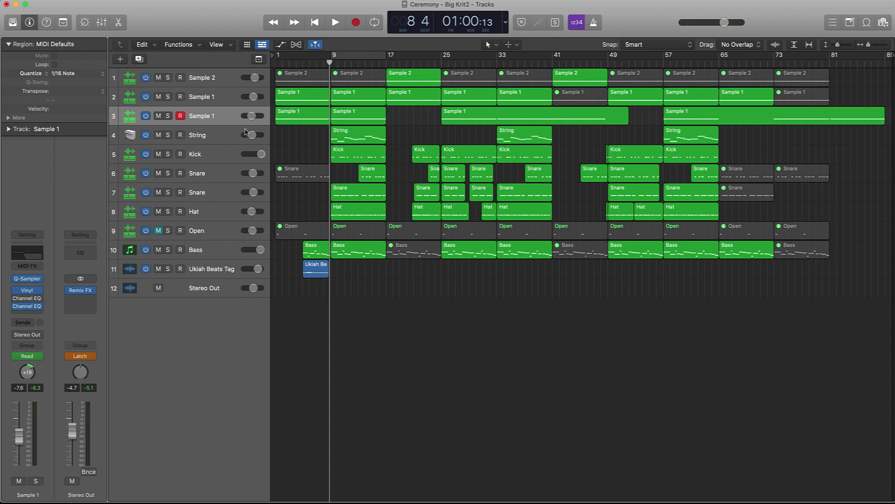
Set and enable a cycle range from bar 9 to bar 17 for looping the main section.
scroll(290, 230, "up", 10)
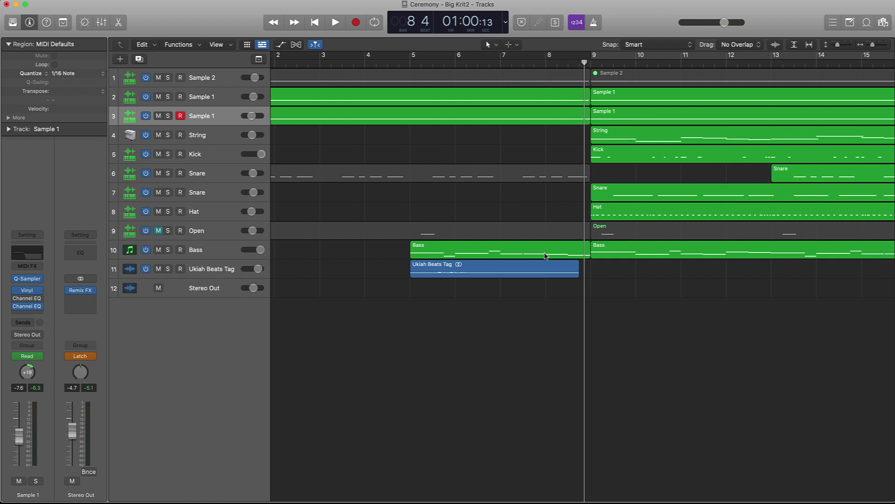
scroll(476, 269, "right", 10)
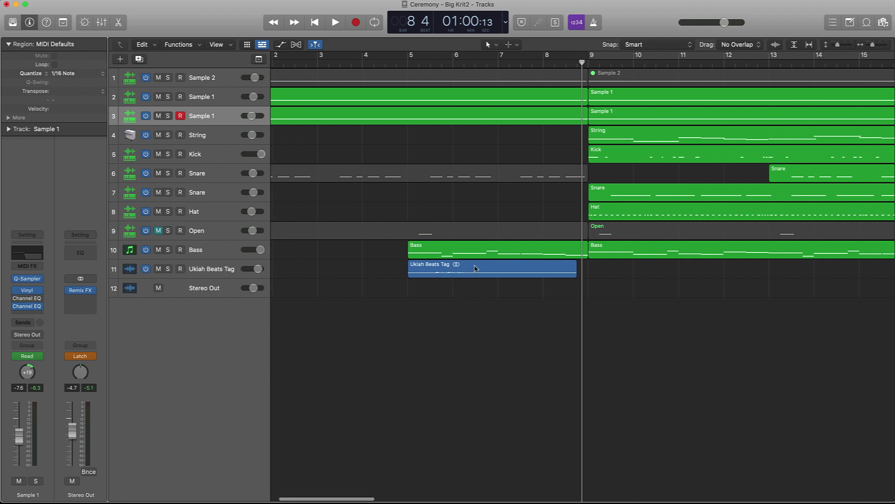
left_click(538, 55)
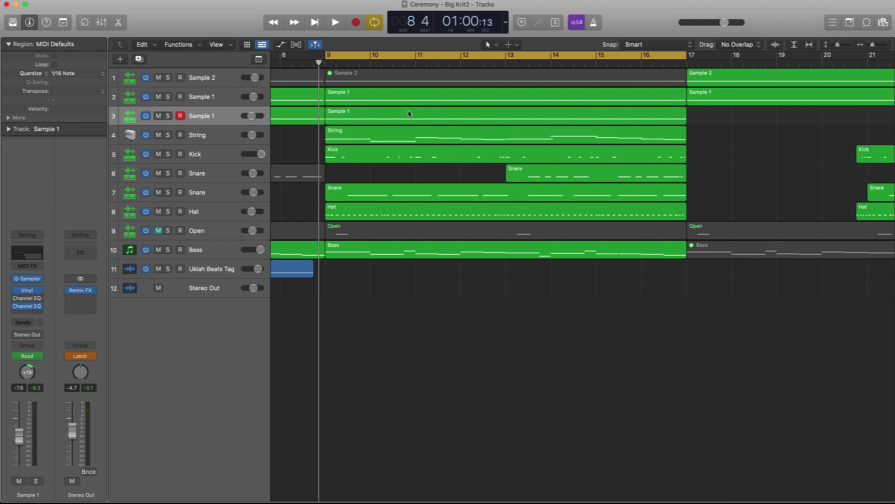
Solo the Sample 1 track in row 2, listen to it from bar 9, and turn its solo off.
left_click(168, 97)
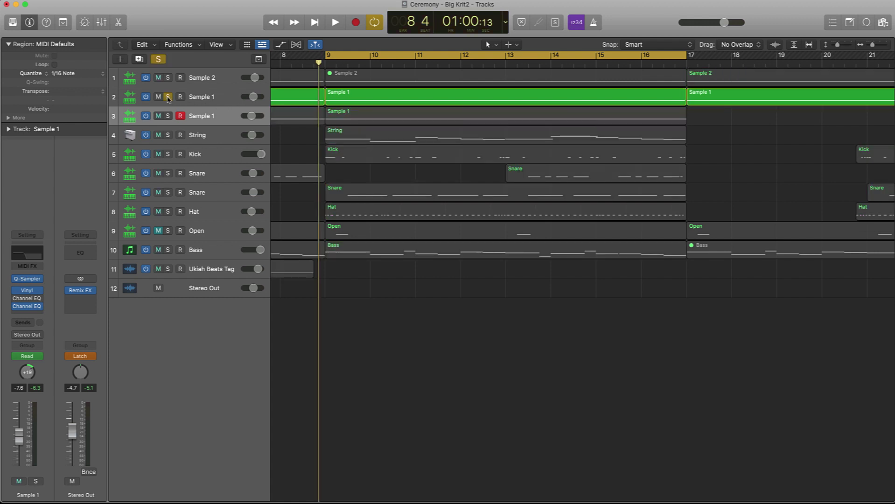
key("space")
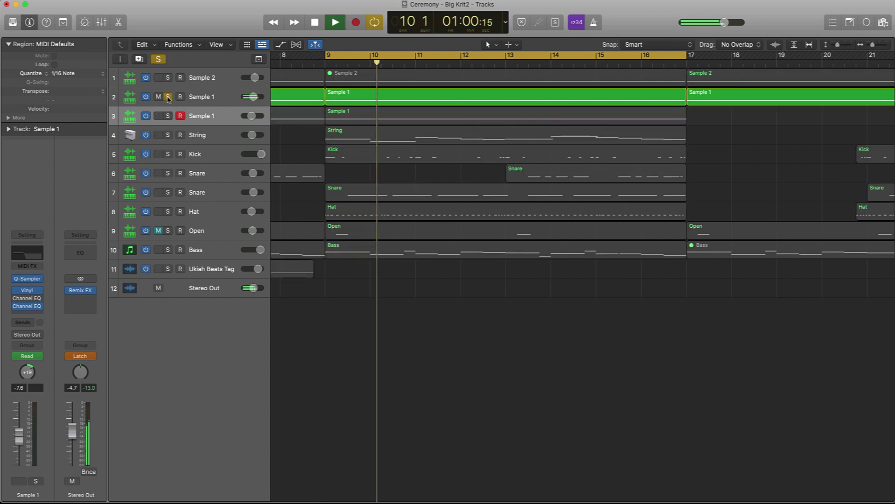
key("space")
left_click(167, 97)
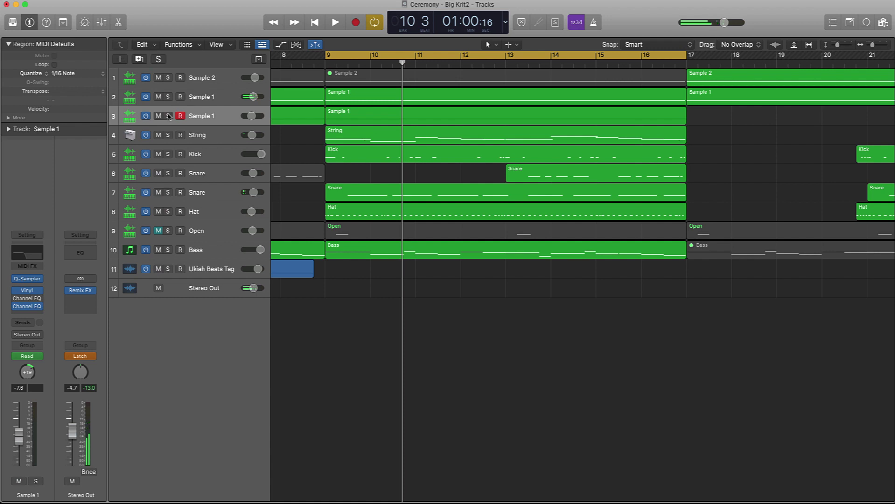
Solo the Sample 1 track in row 3, listen to it from bar 9, and turn its solo off.
left_click(168, 116)
key("space")
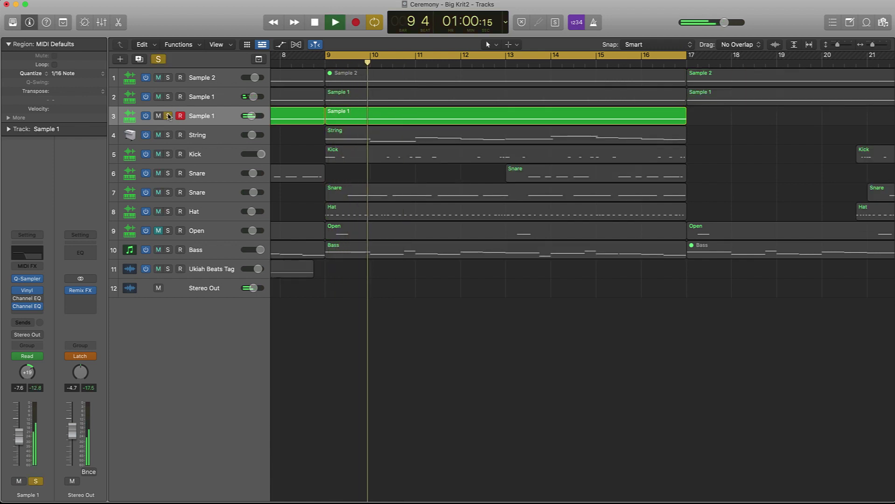
key("space")
left_click(168, 116)
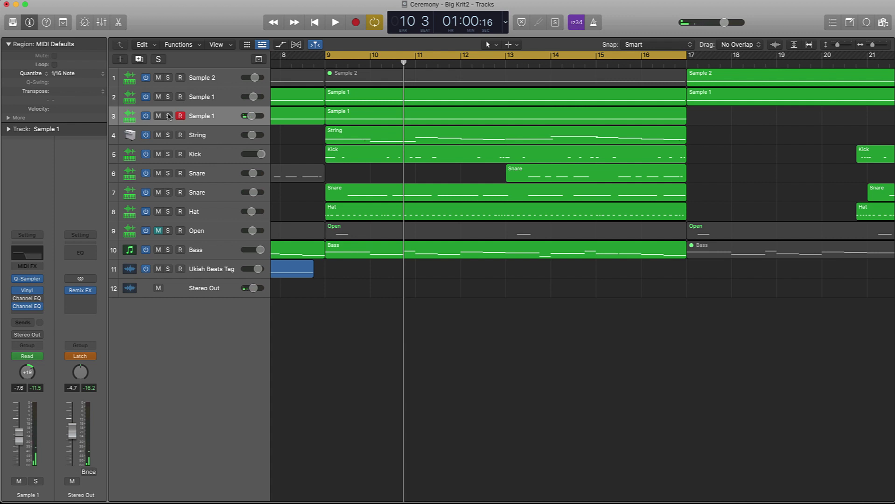
Solo the String track and play it within the bar 9–17 cycle.
left_click(168, 136)
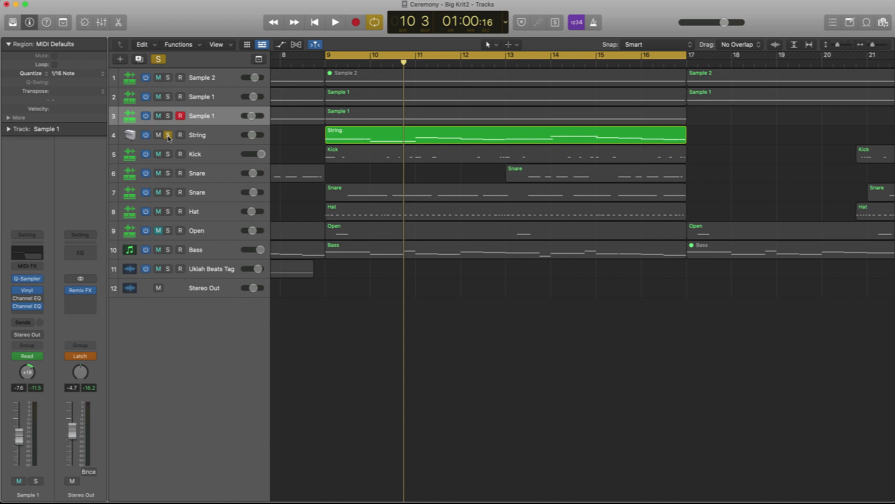
key("space")
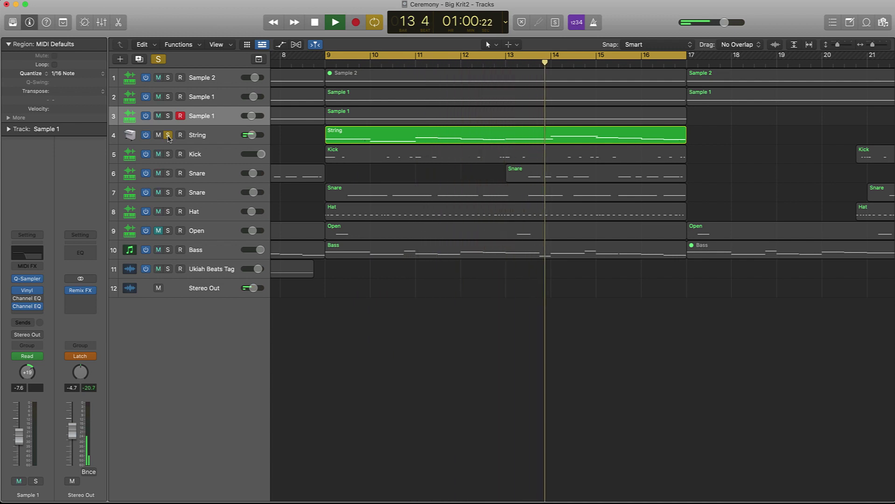
key("space")
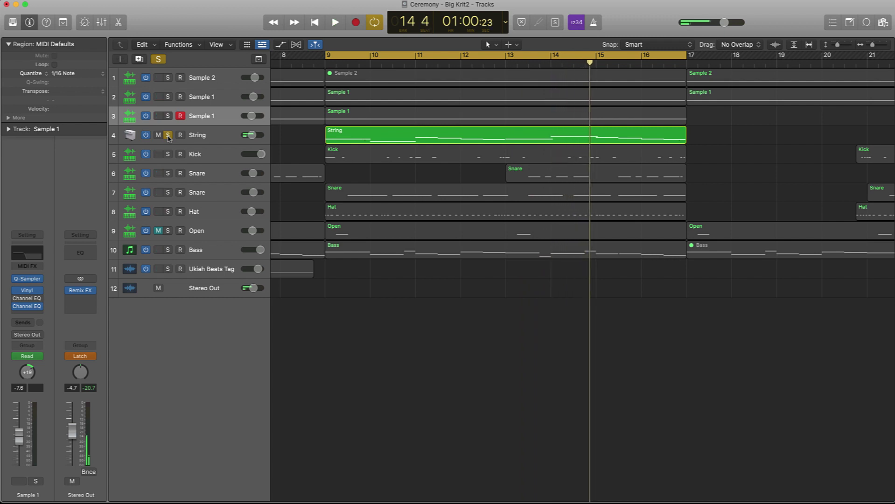
Add Sample 2 and both Sample 1 tracks to the soloed String track and play them together.
left_click(167, 78)
left_click_drag(167, 80, 168, 115)
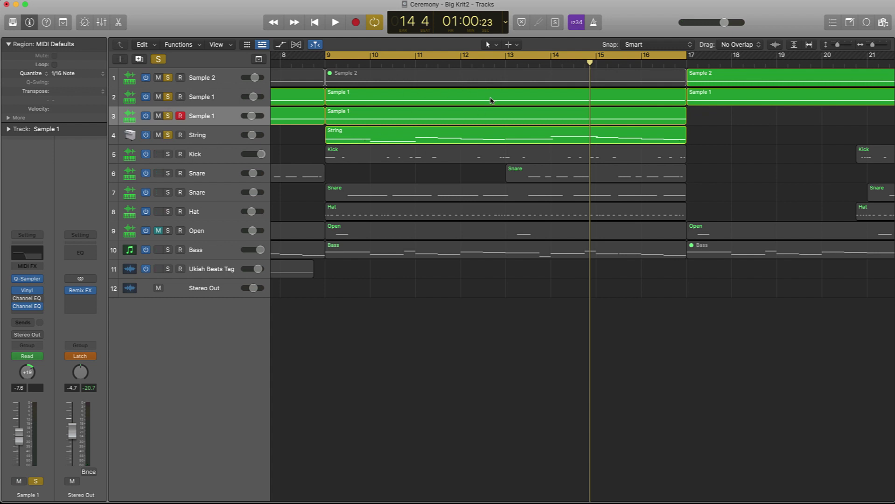
key("space")
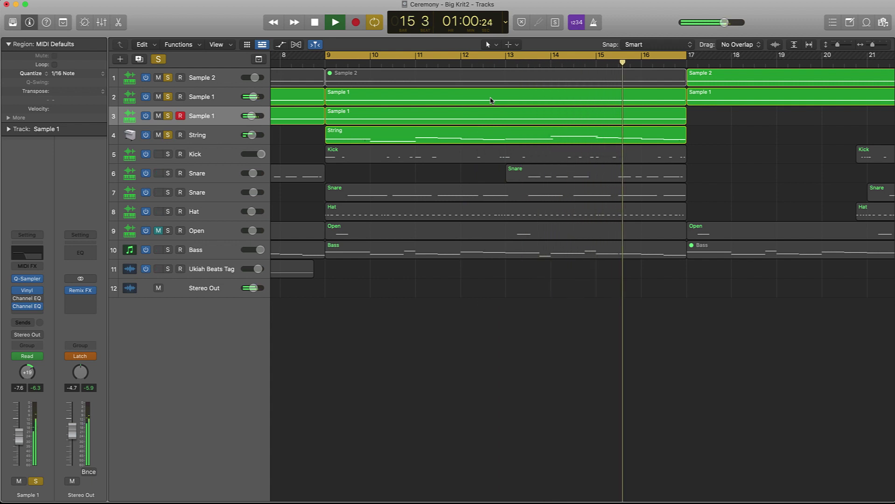
key("space")
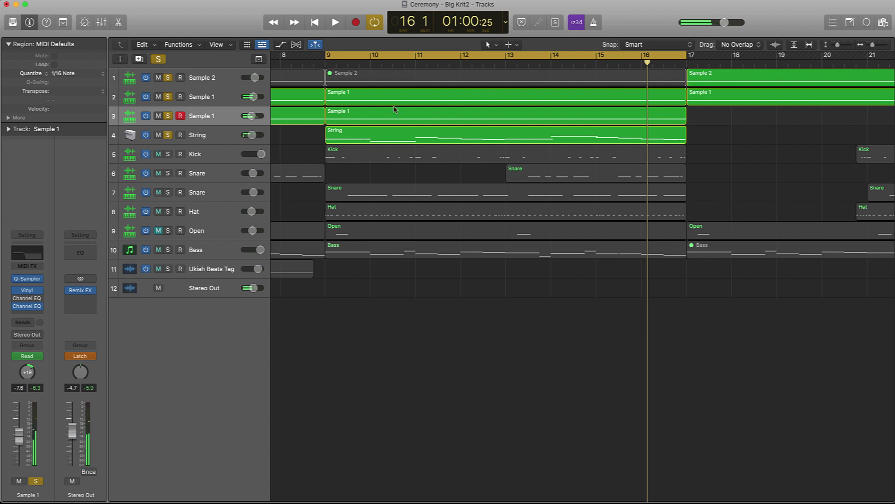
Rename the Snare track in row 7 to Clap and name its regions after the track.
double_click(196, 192)
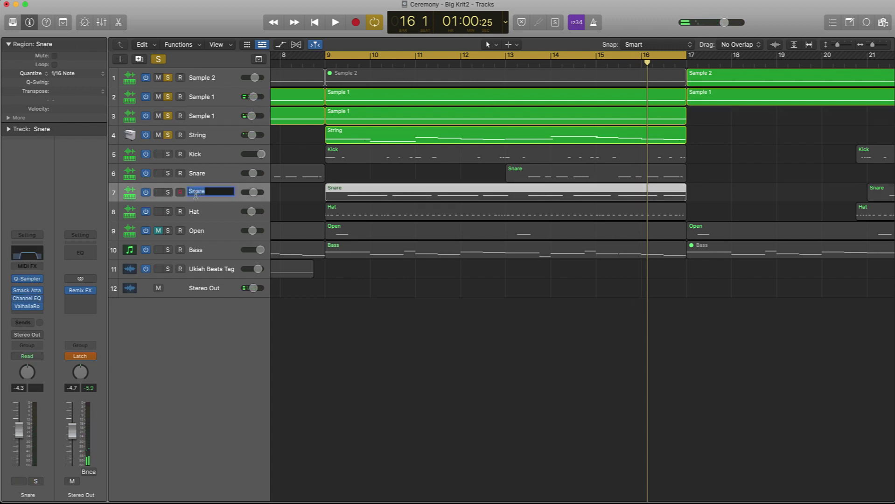
type("Clap")
key("Return")
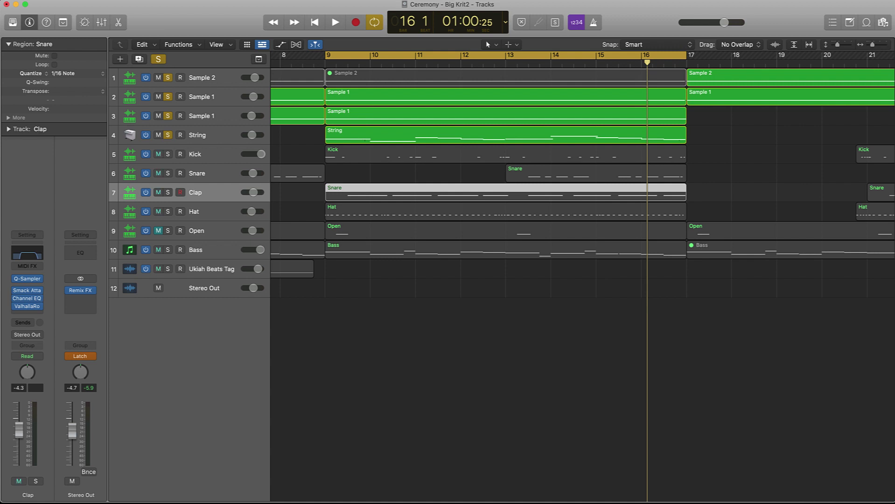
key("super+a")
left_click(315, 215)
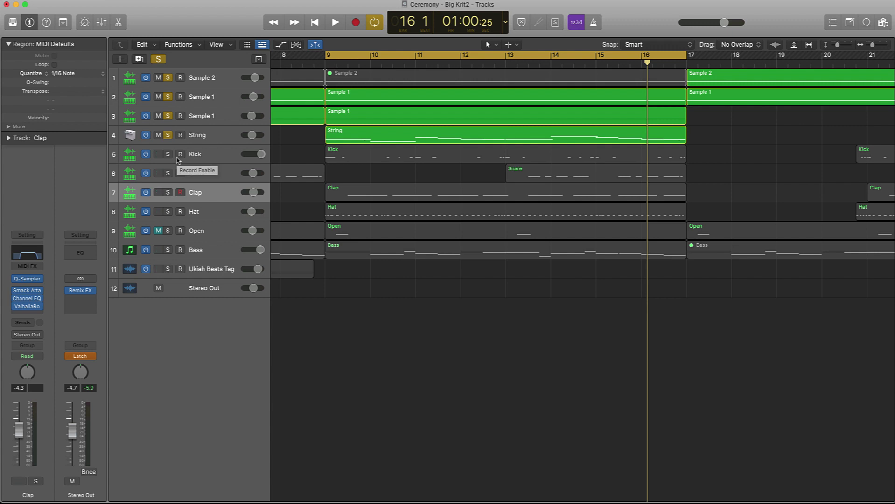
Solo the Clap track along with the samples and strings and play the loop.
left_click(167, 192)
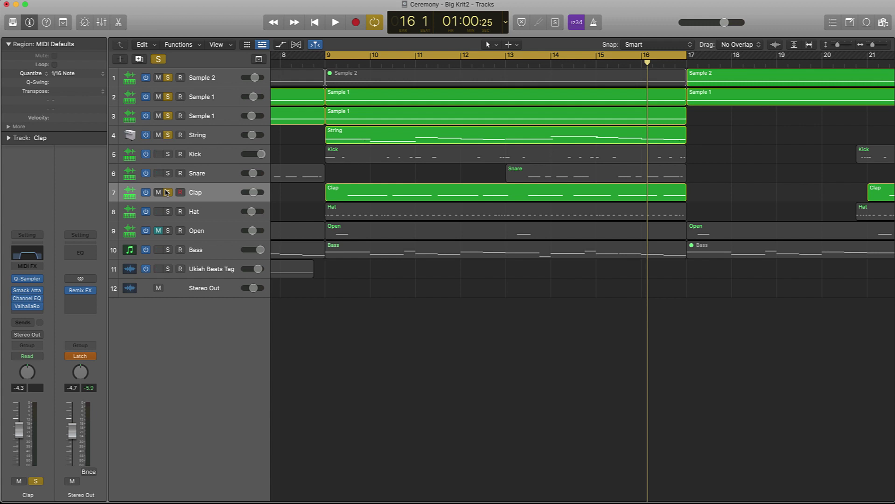
key("space")
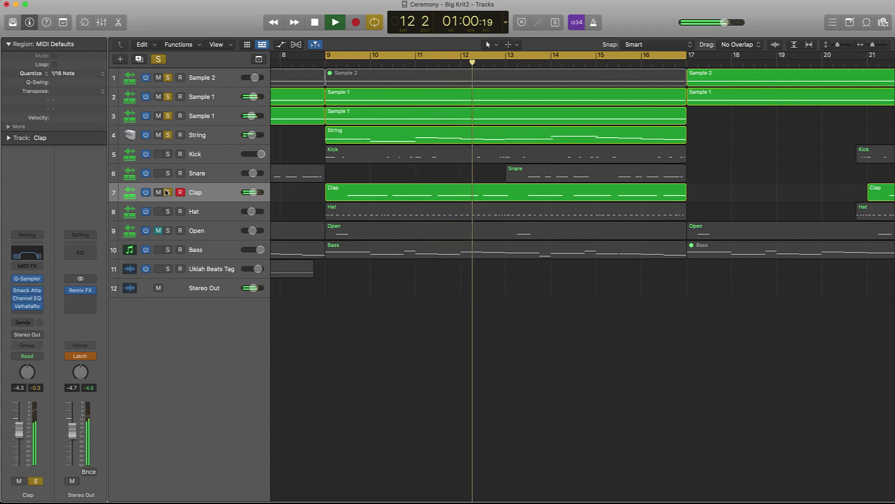
key("space")
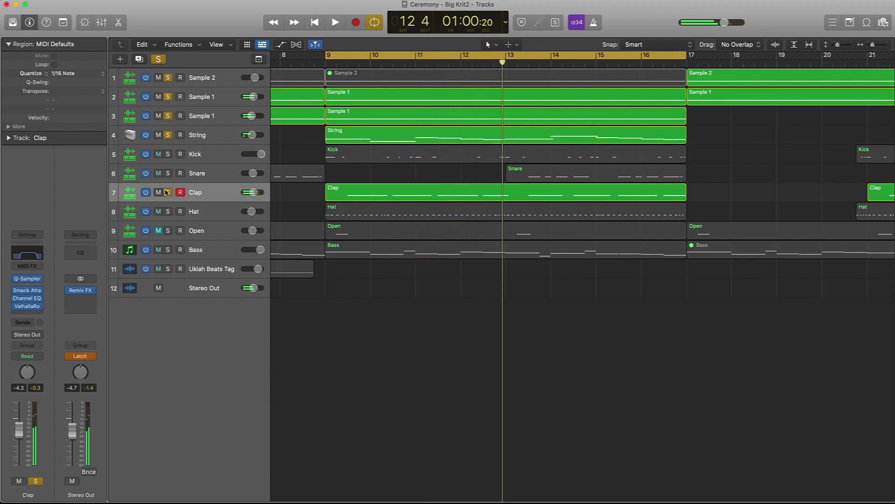
Rename the Clap track to Snare 1 and the Snare track above it to Snare 2.
double_click(191, 193)
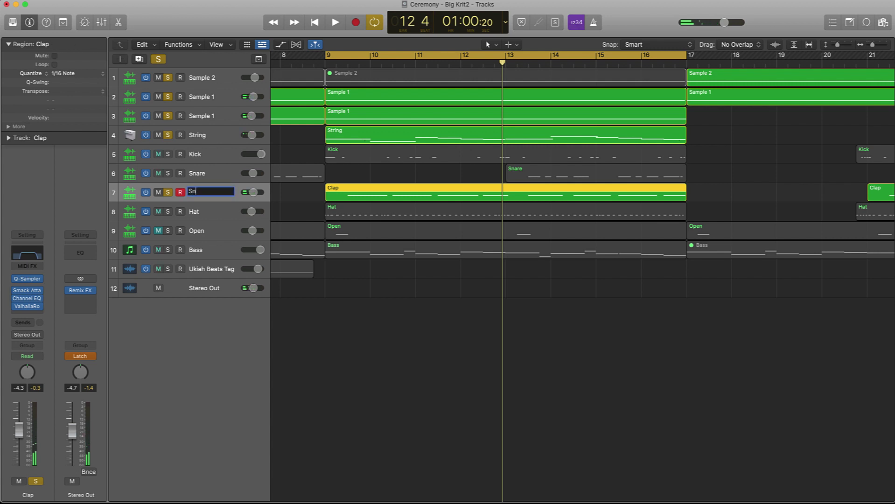
type("Snare 1")
key("Return")
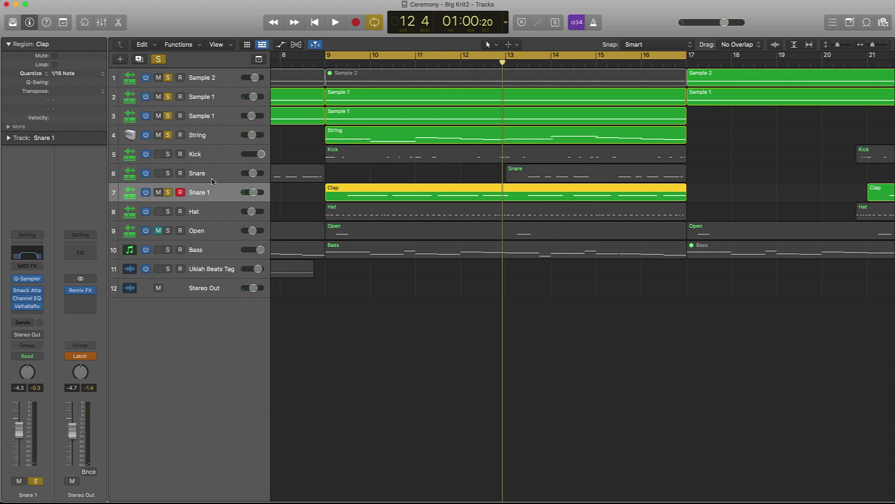
double_click(208, 175)
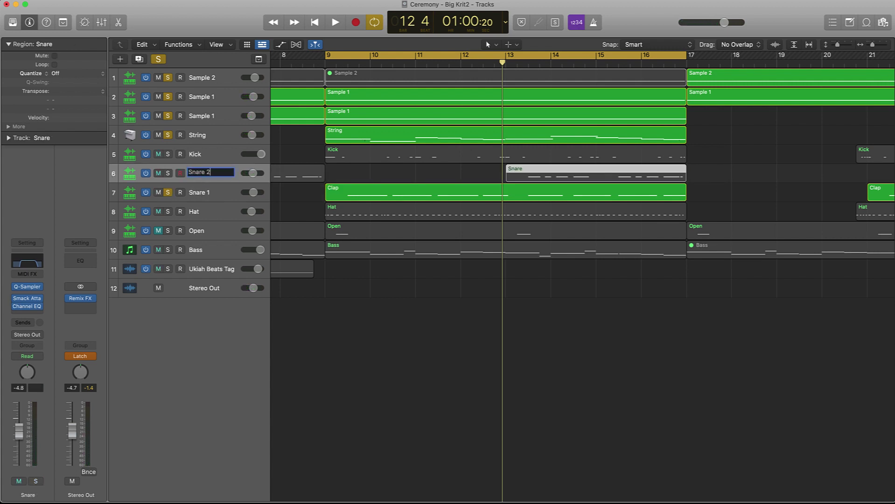
type("Snare 2")
key("Return")
Turn off solo on Snare 1 and name all regions in the arrangement after their tracks.
left_click(169, 194)
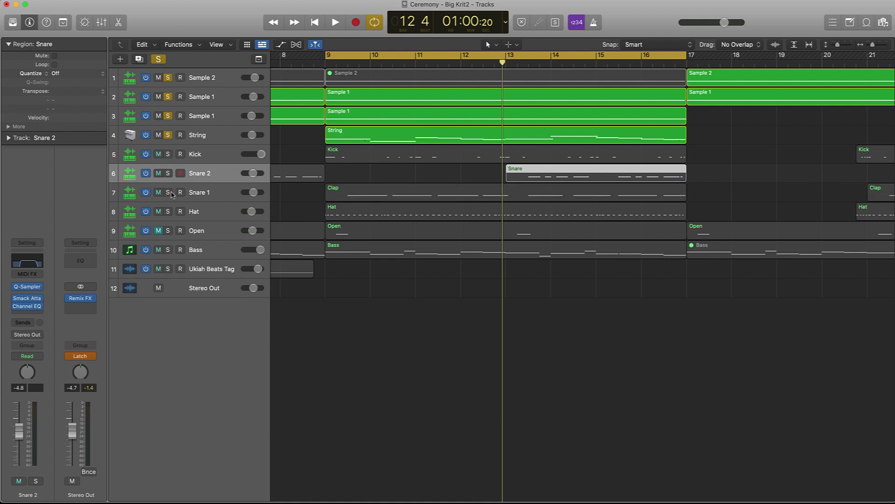
key("super+a")
key("alt+shift+n")
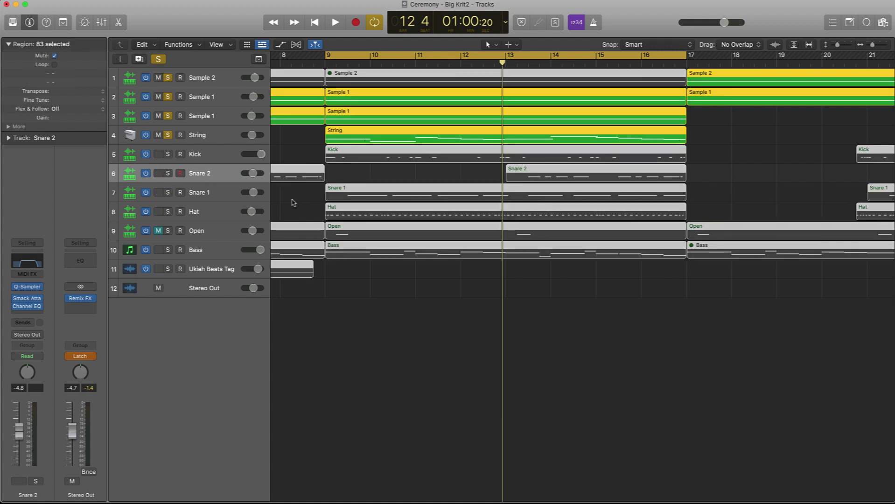
Solo Snare 2 and Snare 1 with the samples and strings and play the cycle section.
left_click(168, 174)
left_click(168, 191)
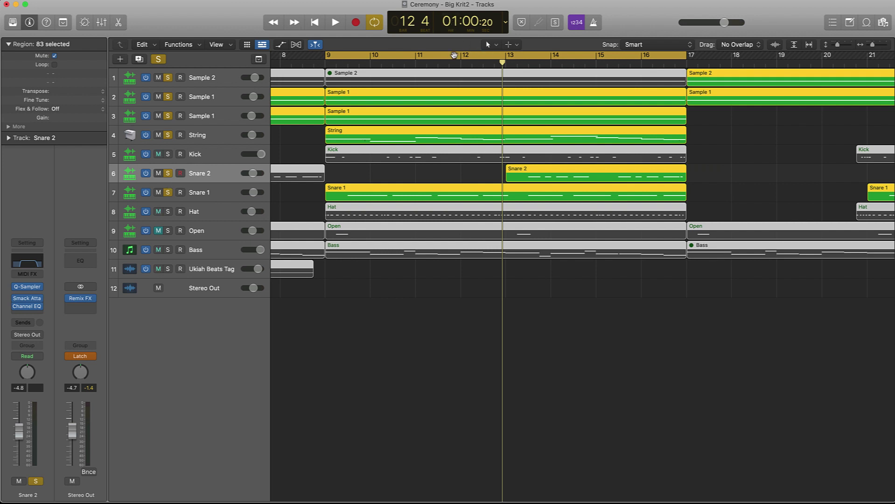
key("space")
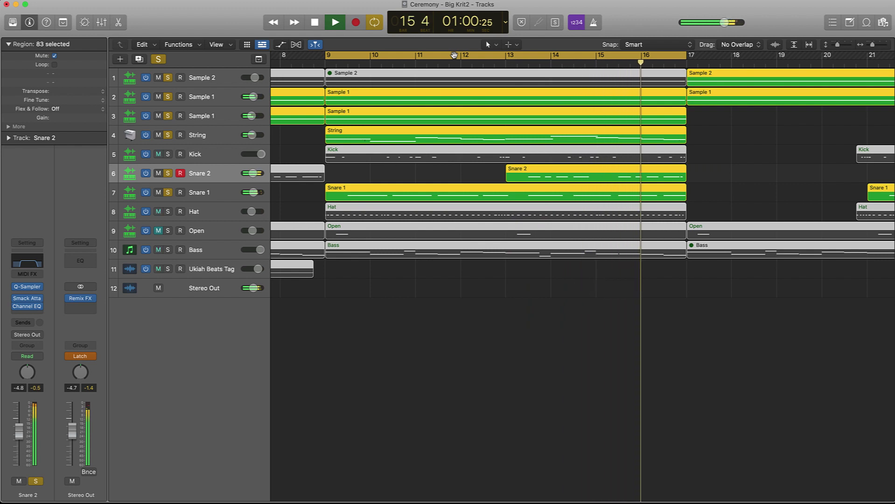
key("space")
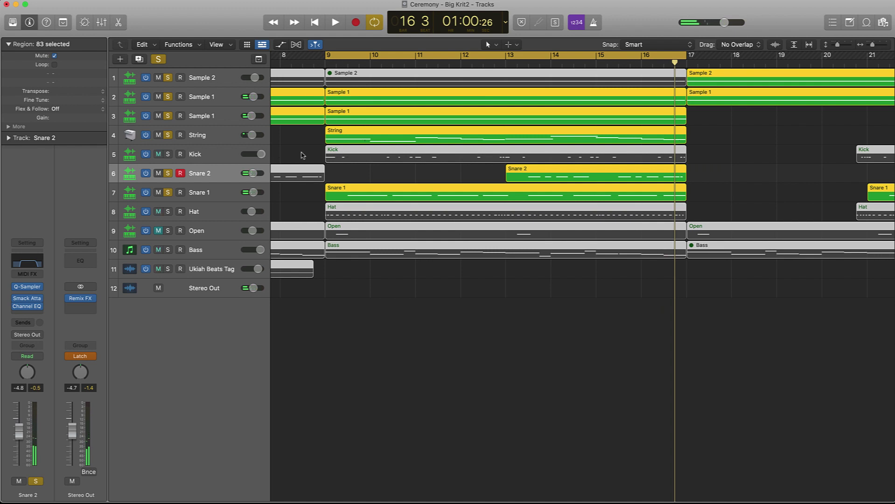
Deselect all regions, add the Kick track to the soloed tracks, and play the loop.
left_click(287, 155)
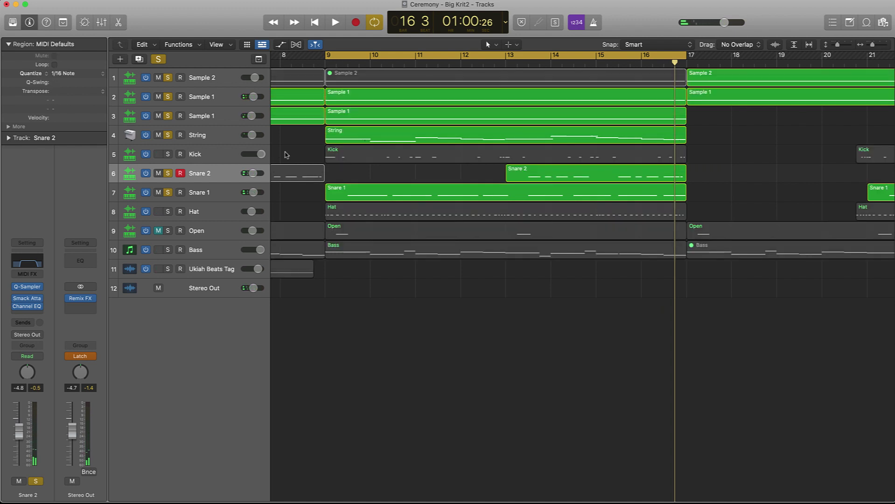
left_click(168, 155)
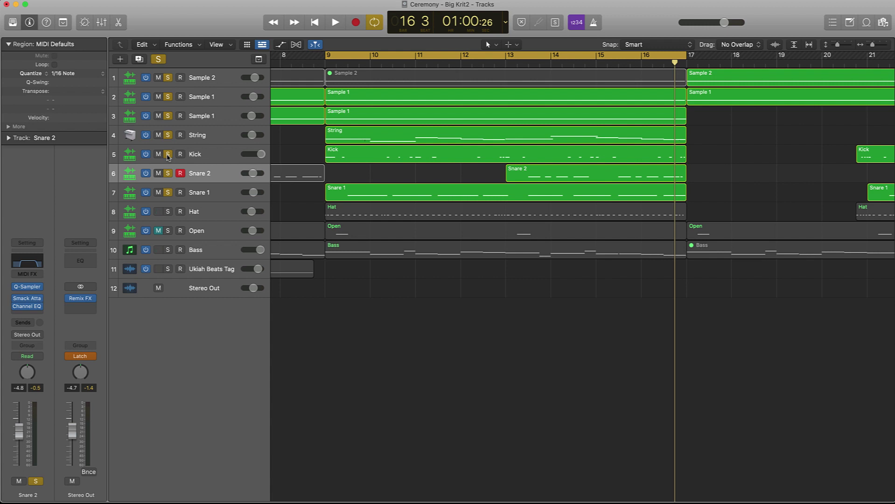
key("space")
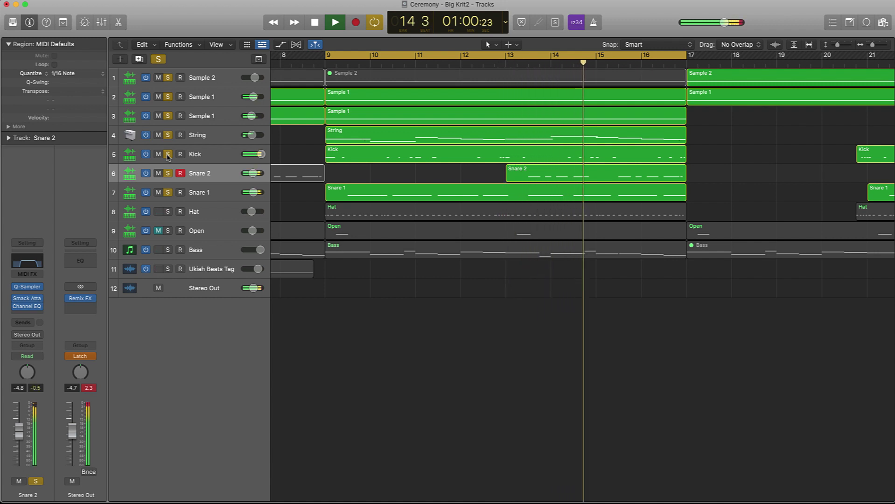
Add the Bass track to the soloed tracks and play the cycle section.
key("space")
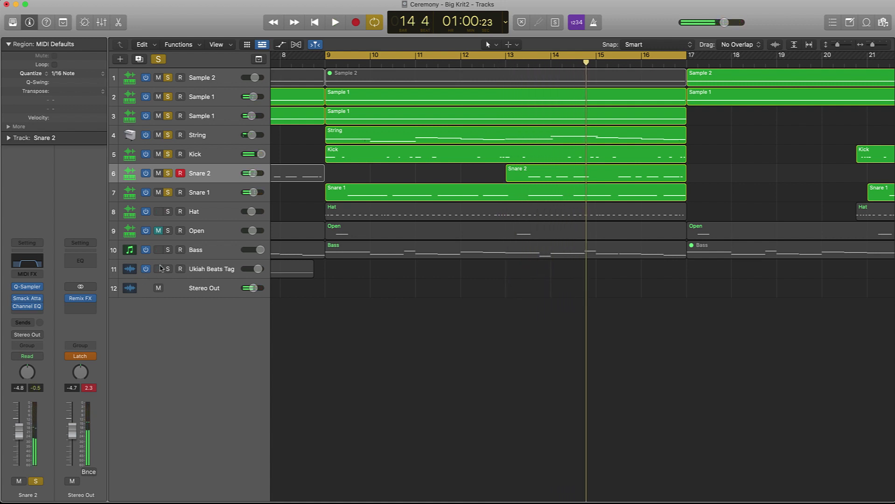
left_click(167, 250)
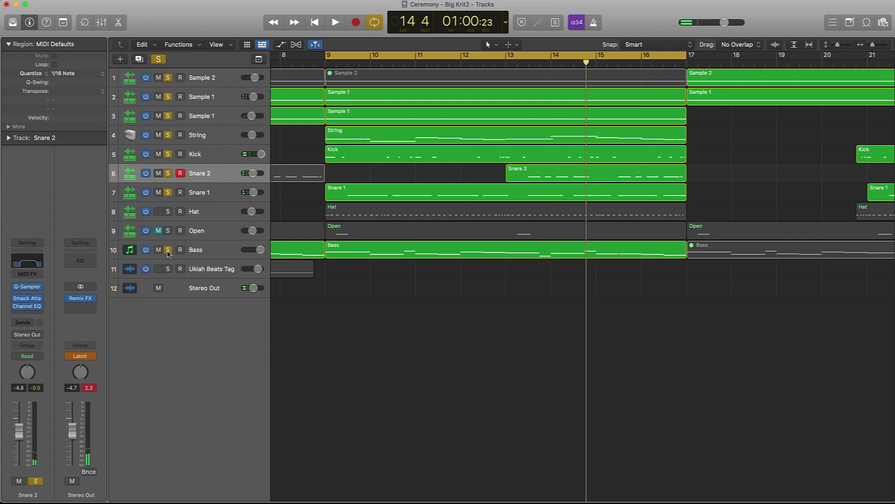
key("space")
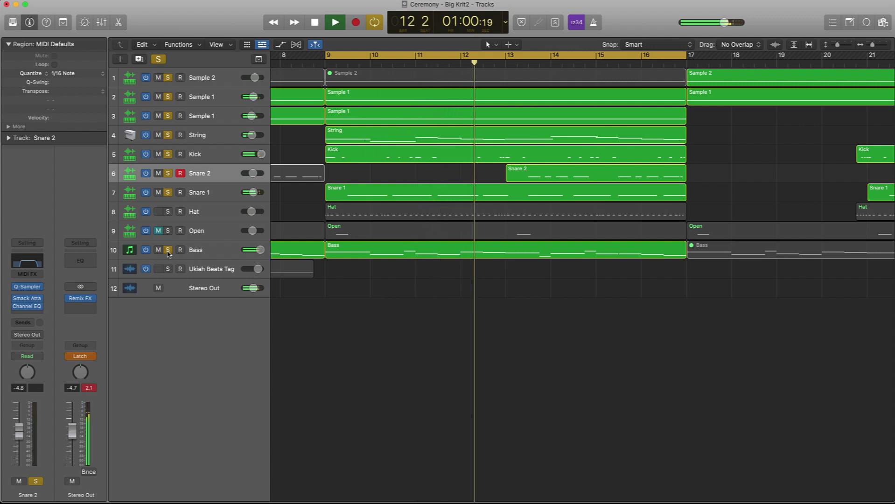
key("space")
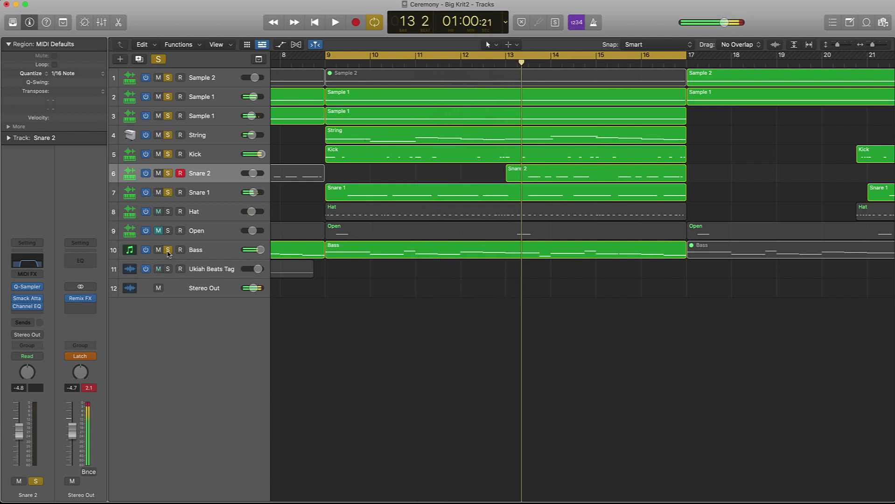
Add the Hat track to the soloed tracks and inspect the note velocities of its bar 9 region in the Piano Roll.
left_click(168, 212)
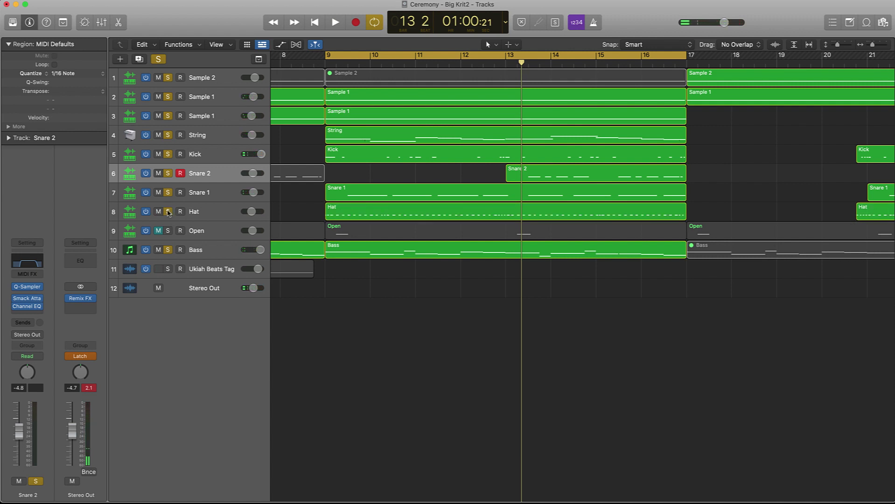
left_click(358, 218)
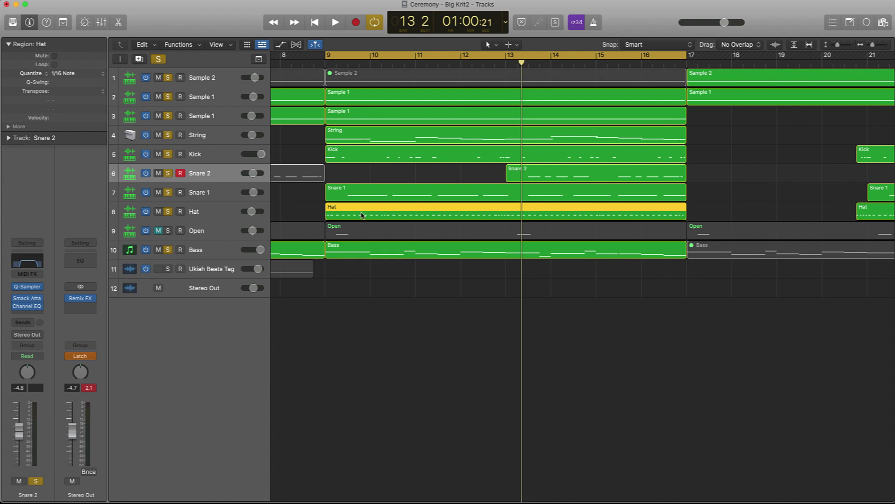
double_click(361, 214)
scroll(412, 334, "left", 1)
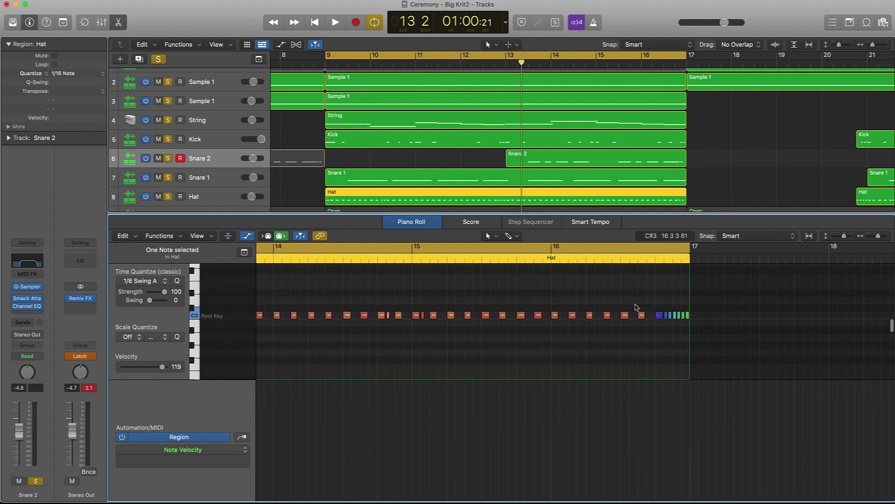
scroll(630, 303, "left", 10)
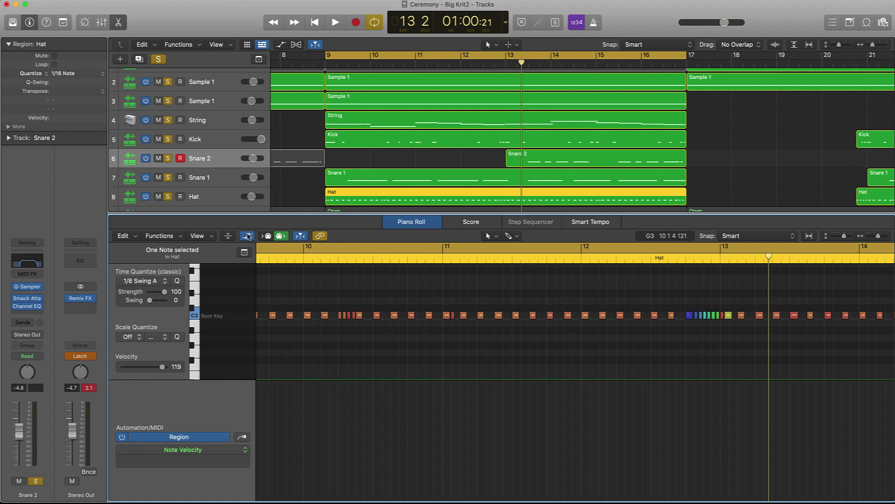
left_click(242, 438)
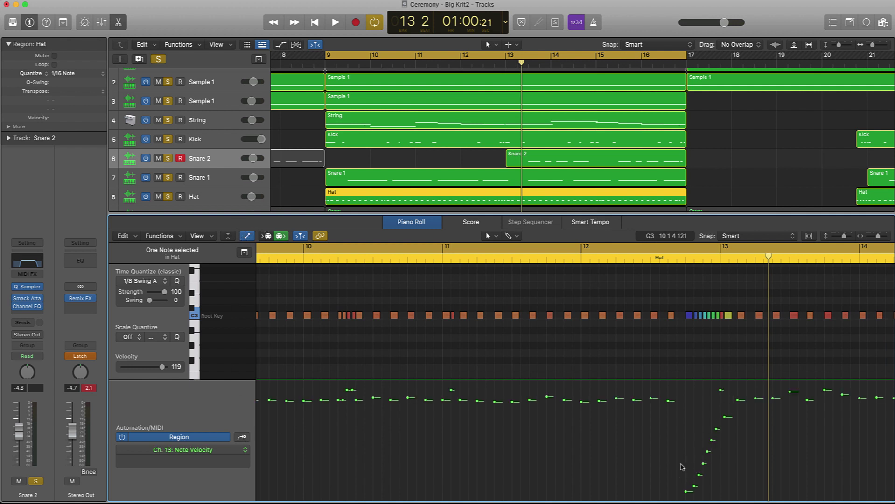
key("e")
left_click(719, 368)
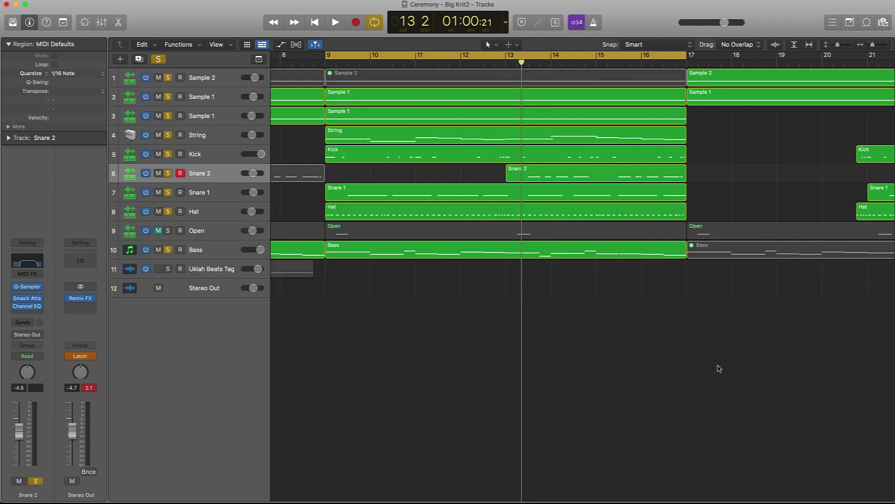
Play the loop with the hats, add the Open track to the soloed tracks, and play it again.
key("space")
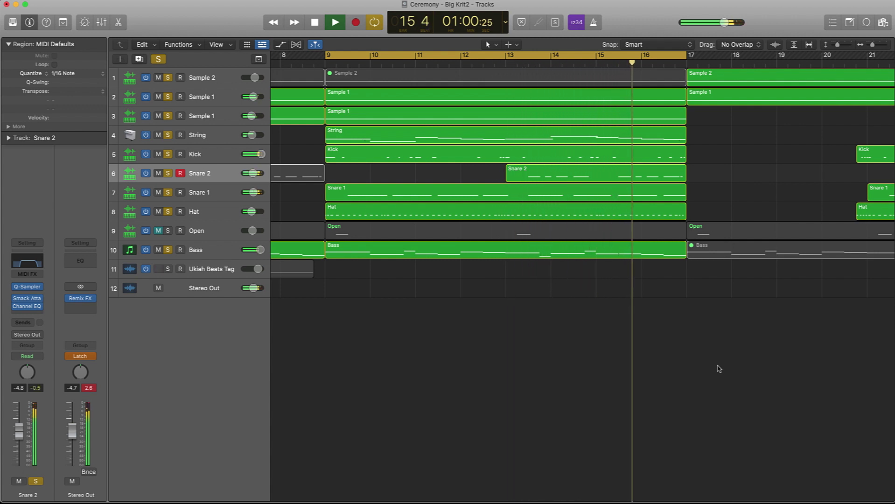
key("space")
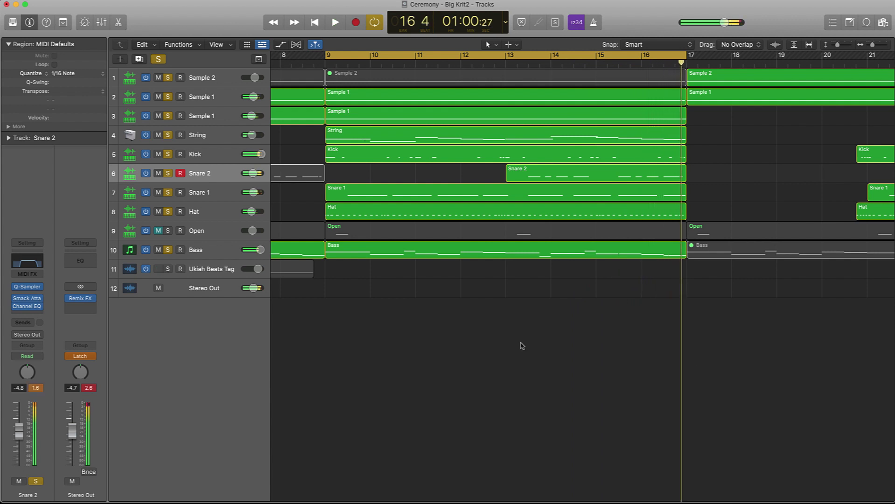
left_click(168, 233)
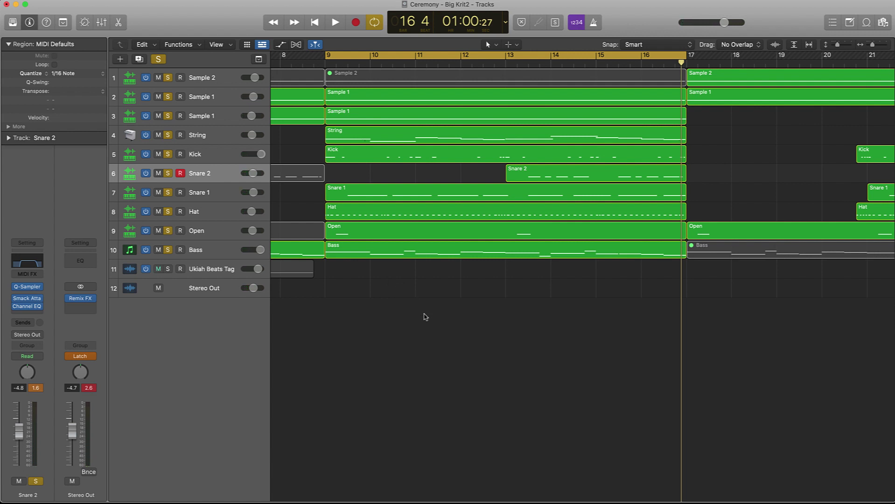
key("space")
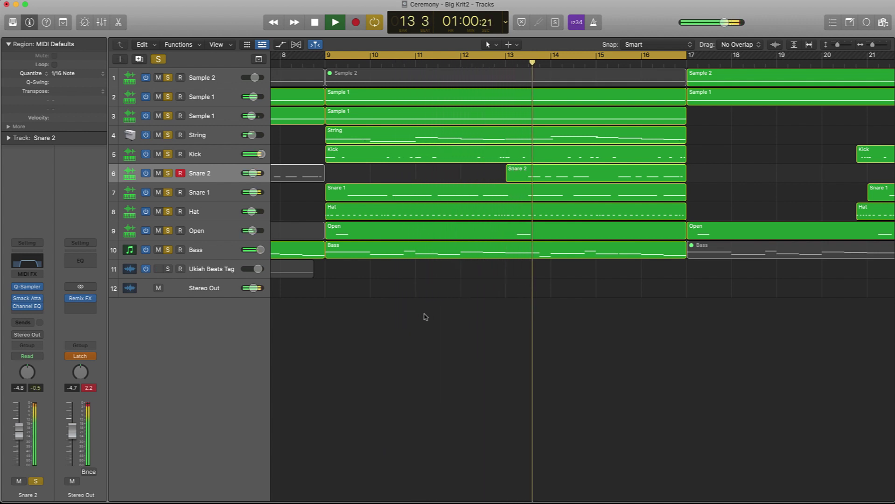
key("space")
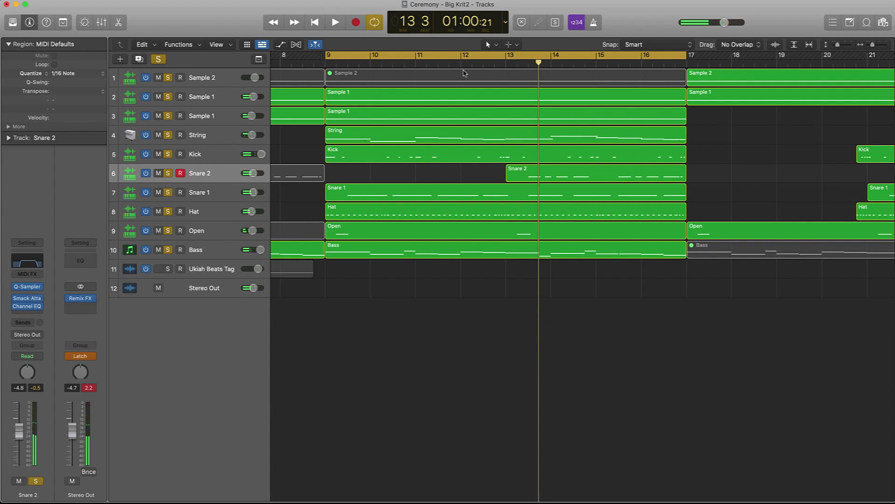
Turn off cycle mode and clear the solo from all tracks.
left_click(462, 57)
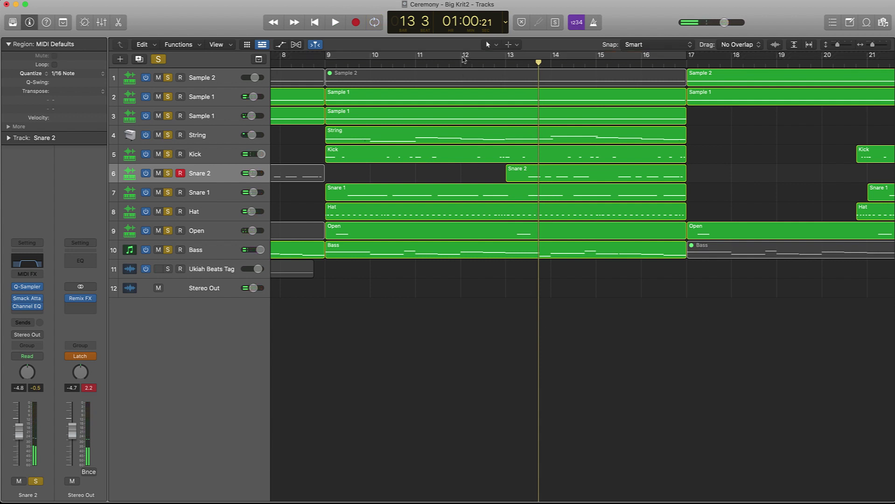
left_click(158, 60)
key("super+Right")
key("super+Right")
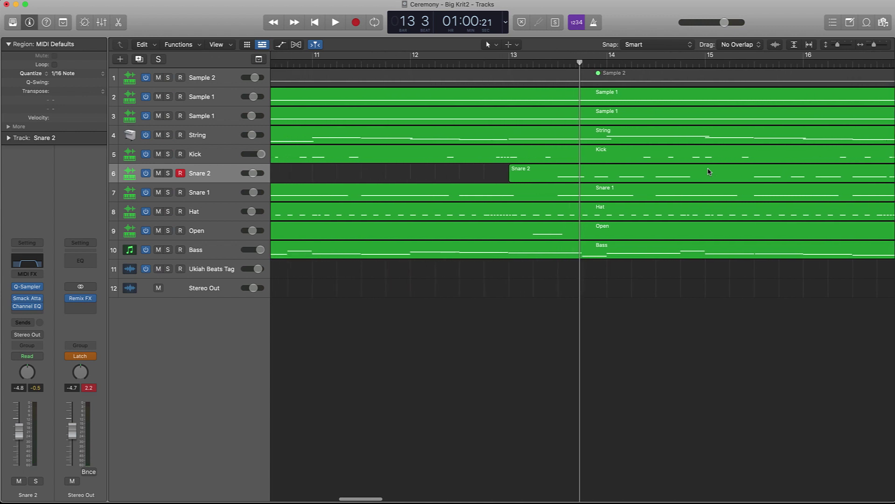
key("z")
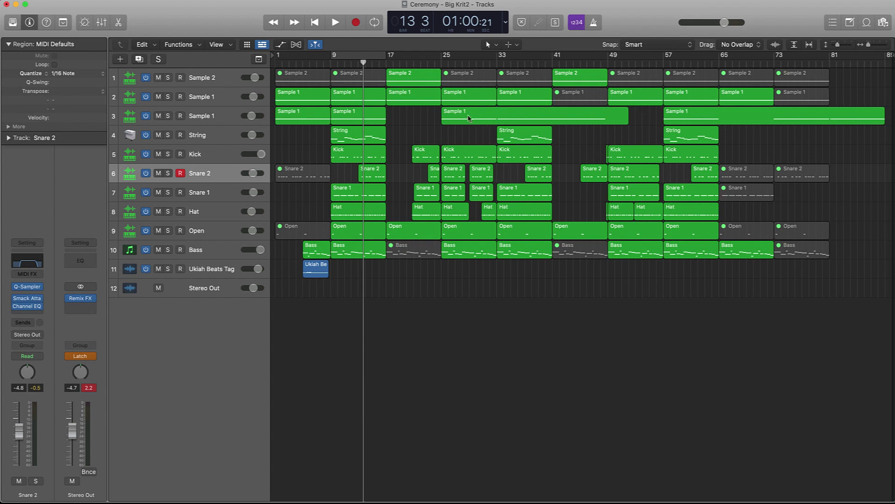
During playback of the full arrangement from bar 13, mute the Open region at bar 17, leaving the Open track itself unmuted.
key("space")
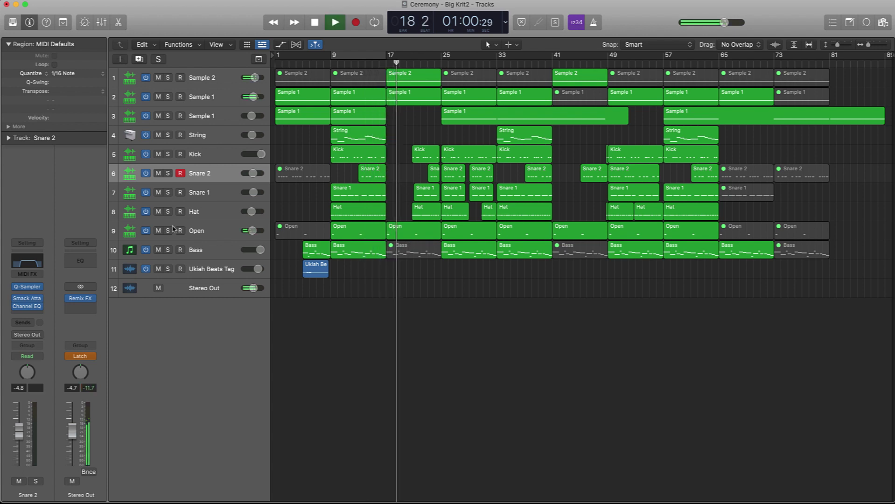
left_click(159, 230)
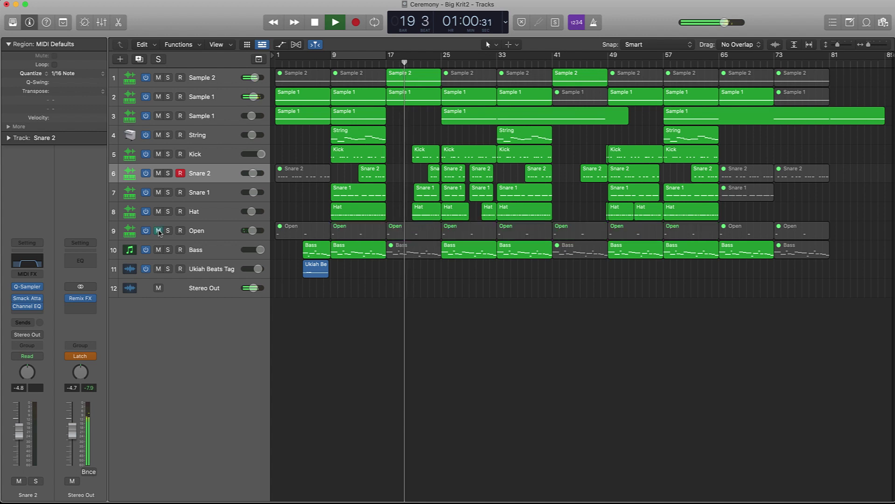
left_click(415, 235)
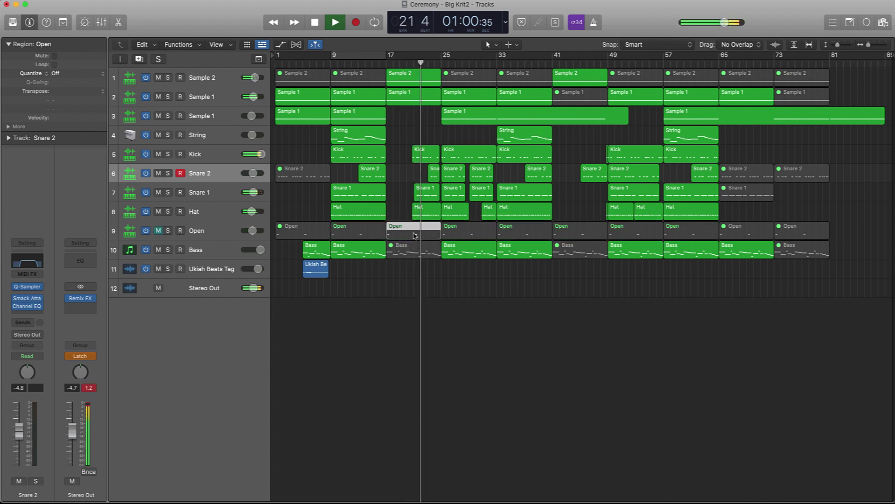
key("ctrl+m")
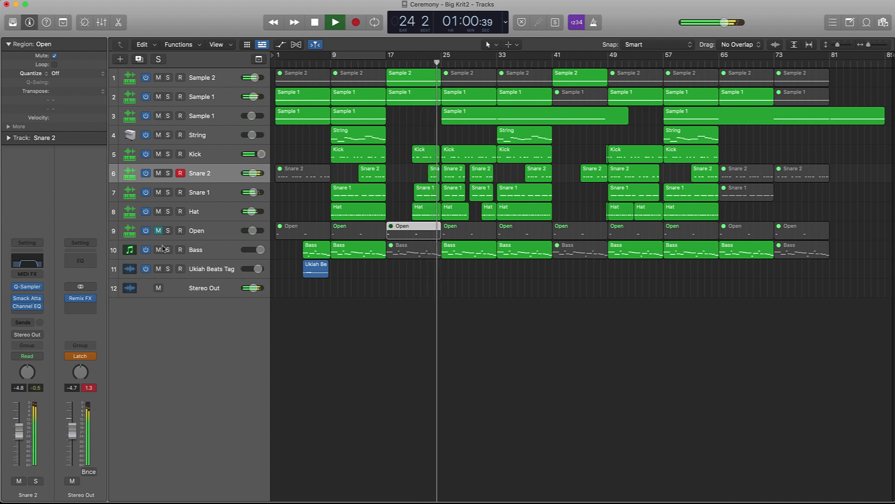
left_click(158, 231)
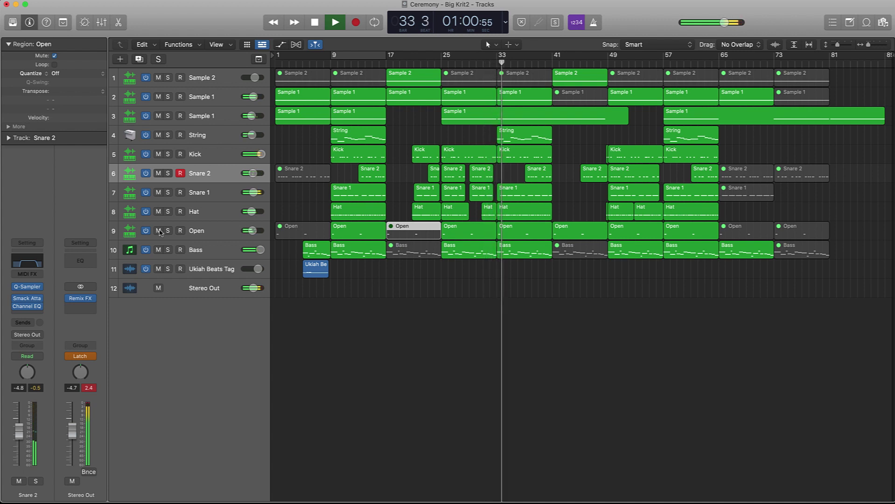
key("space")
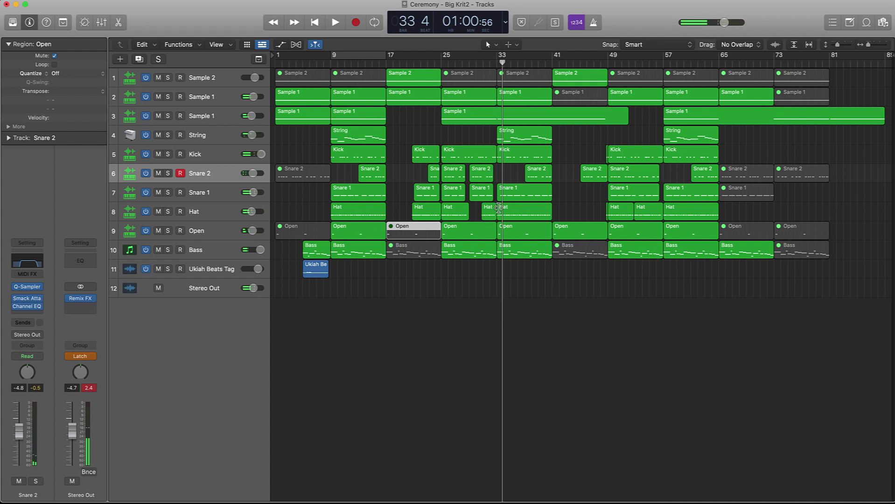
left_click(422, 276)
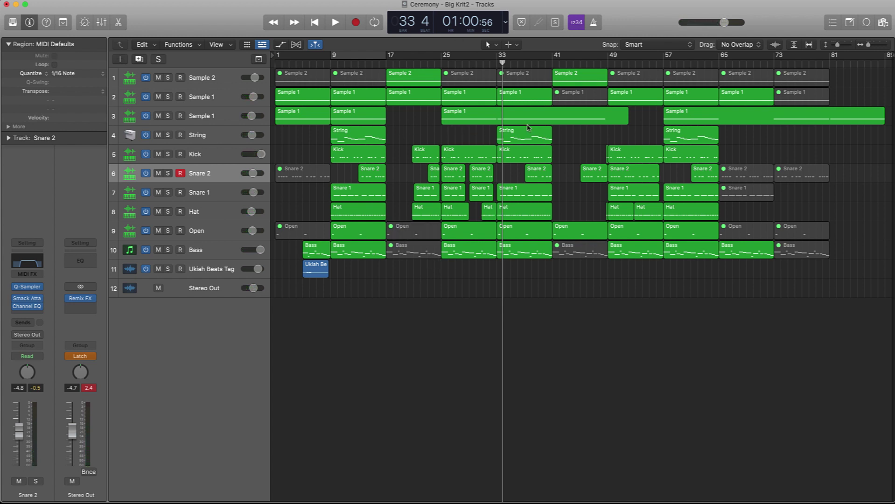
Move the playhead through bars 21, 29, 33 and 41 to examine how the sections are arranged.
scroll(578, 136, "right", 1)
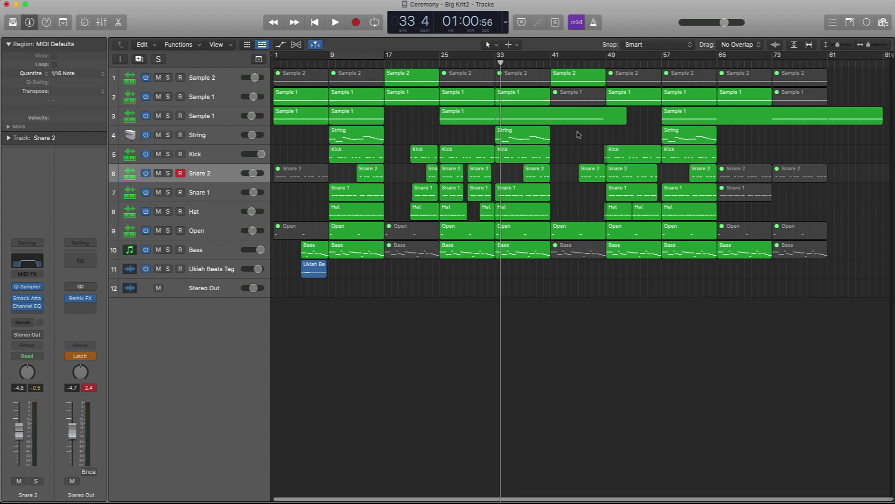
left_click_drag(549, 65, 410, 85)
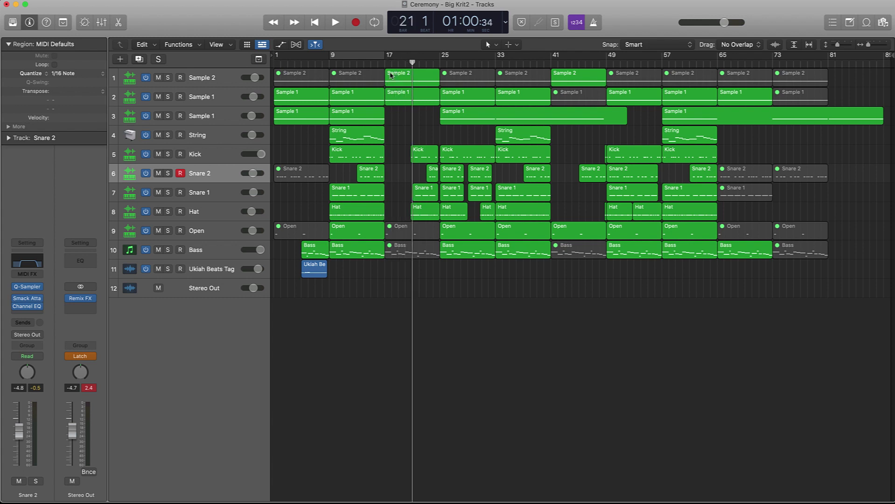
left_click_drag(410, 61, 466, 63)
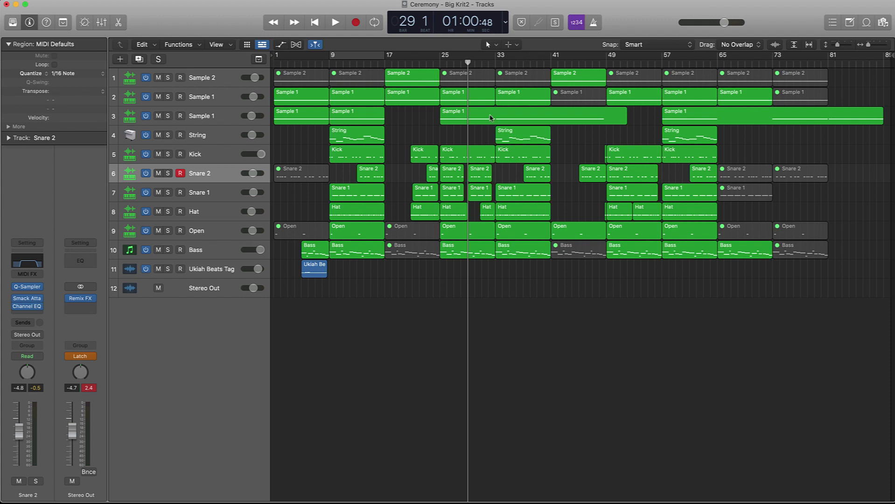
left_click(497, 62)
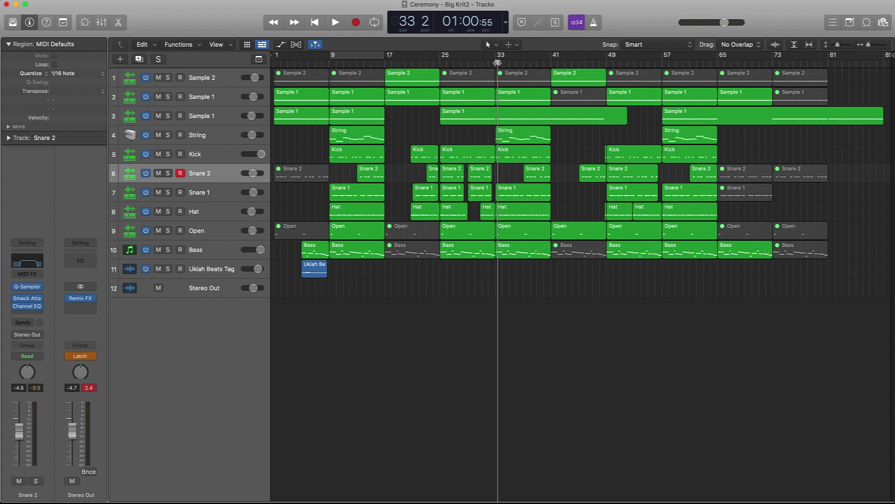
left_click_drag(497, 63, 549, 65)
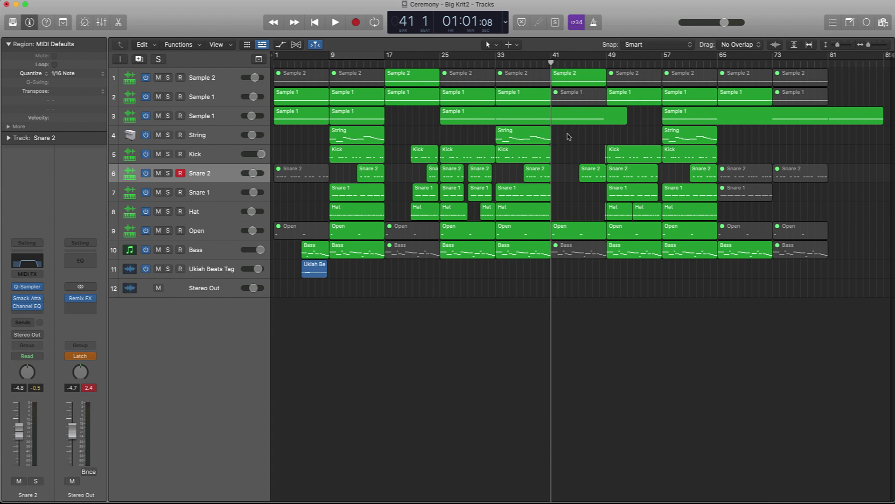
Play the section from bar 41, rewinding to hear it again, and mute its Open region.
key("space")
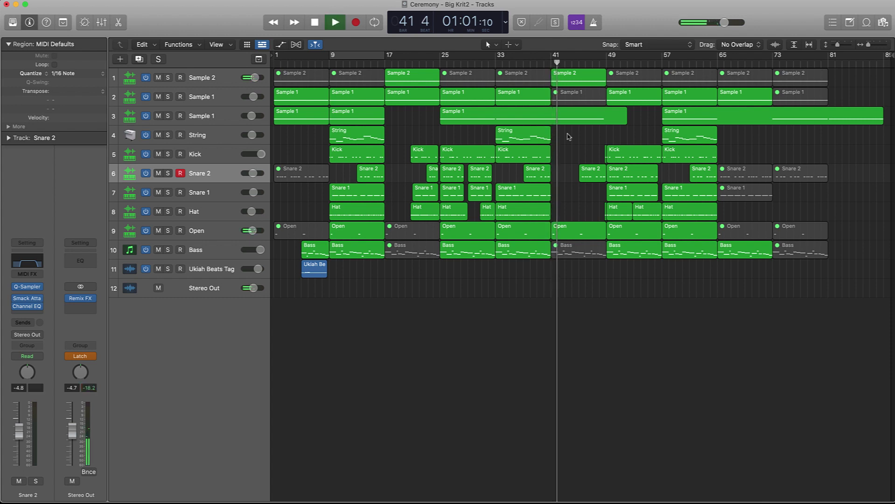
key("space")
key("comma")
key("comma")
key("space")
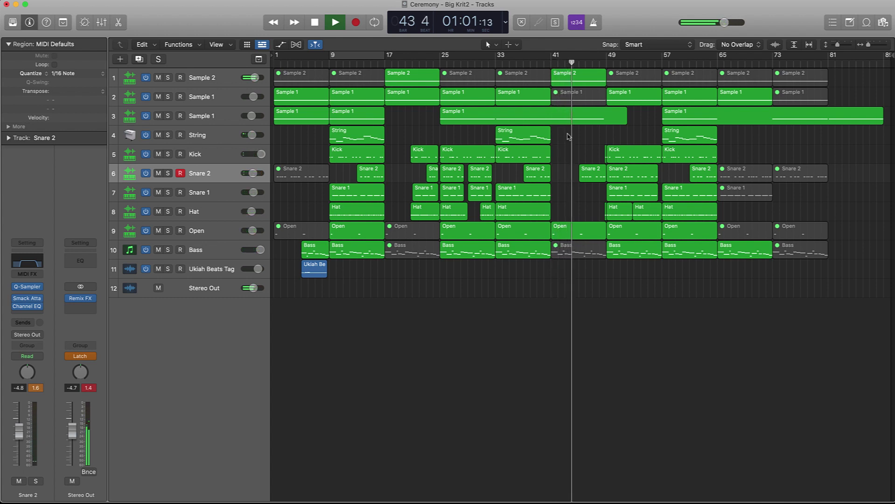
key("space")
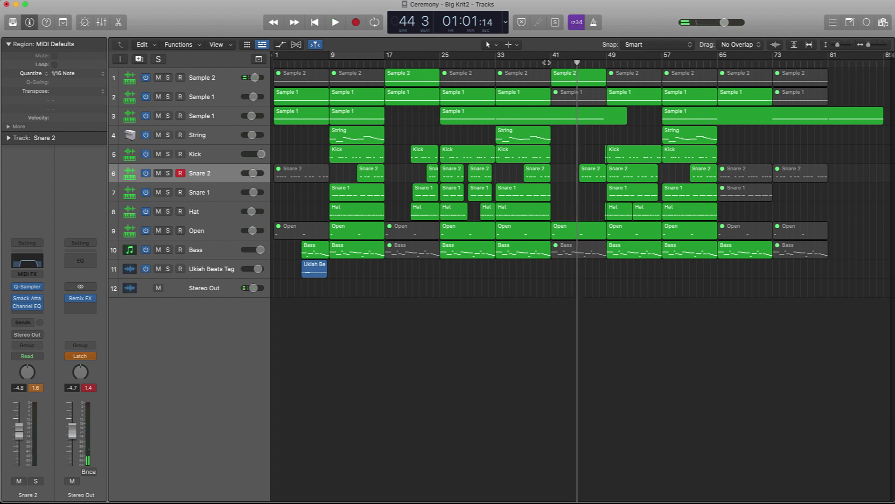
left_click(567, 238)
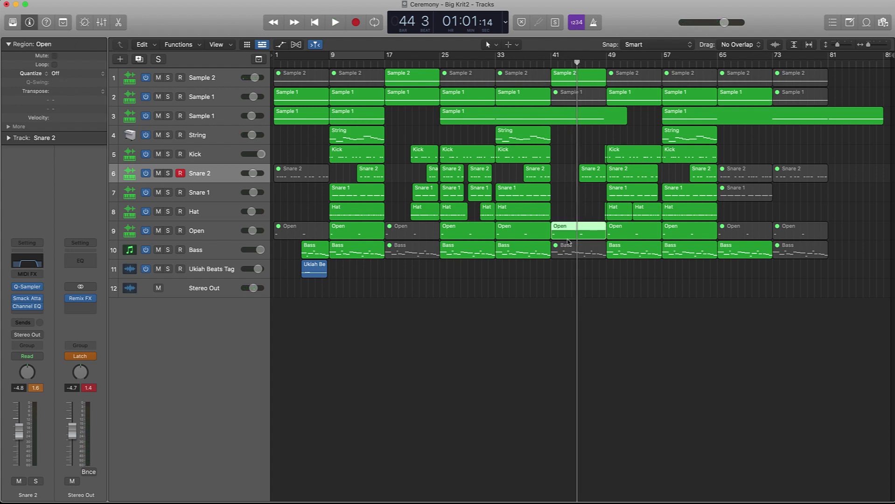
key("ctrl+m")
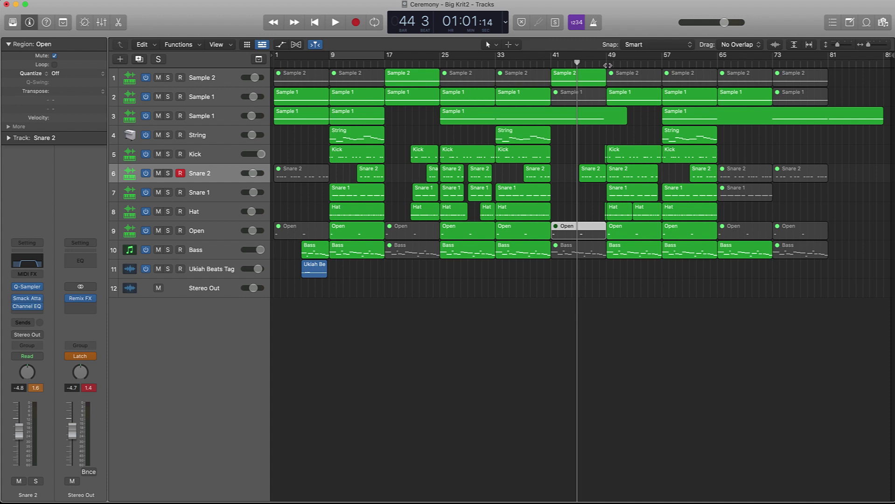
Move the playhead to bar 65, clear the region selection, and show the automation lanes with the Stereo Out track selected.
left_click_drag(608, 65, 720, 100)
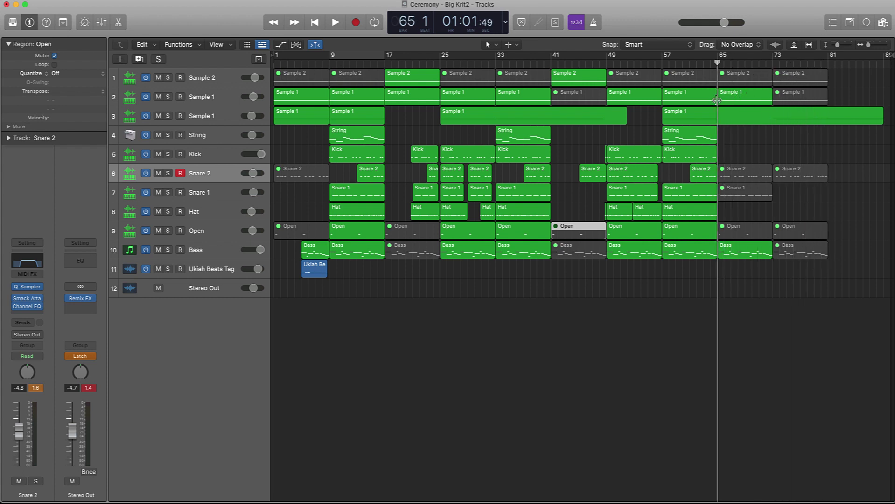
left_click(747, 141)
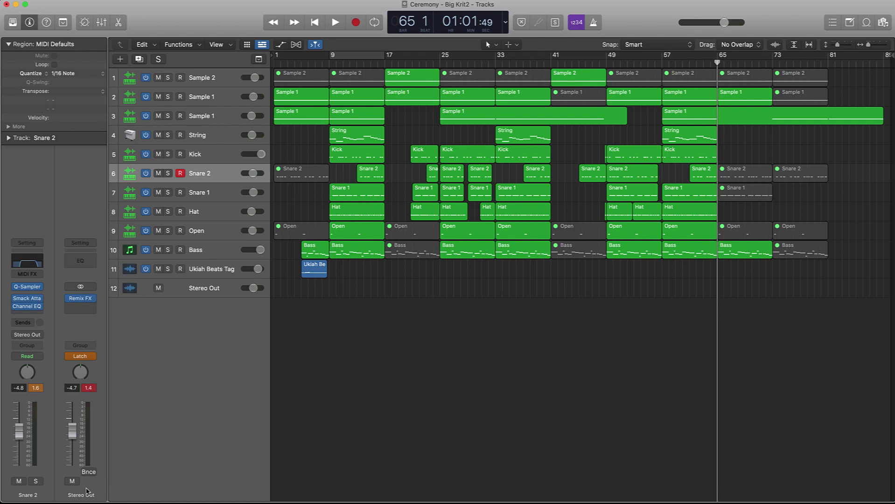
left_click(198, 291)
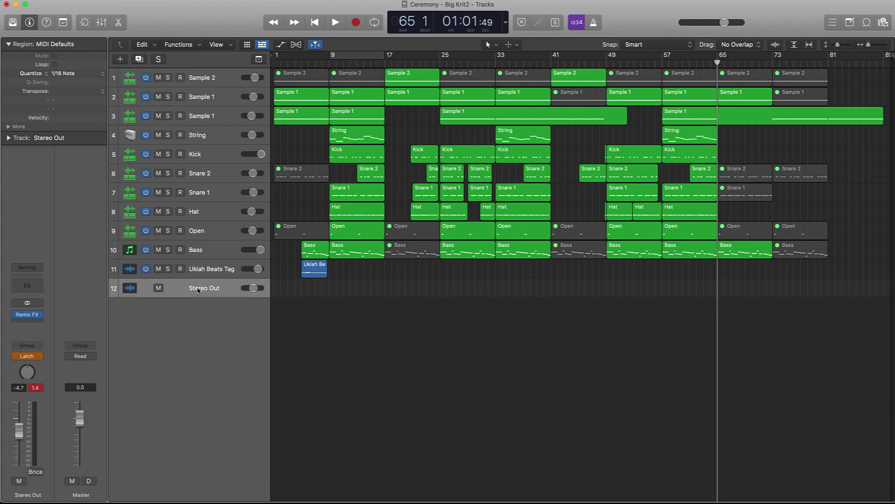
key("a")
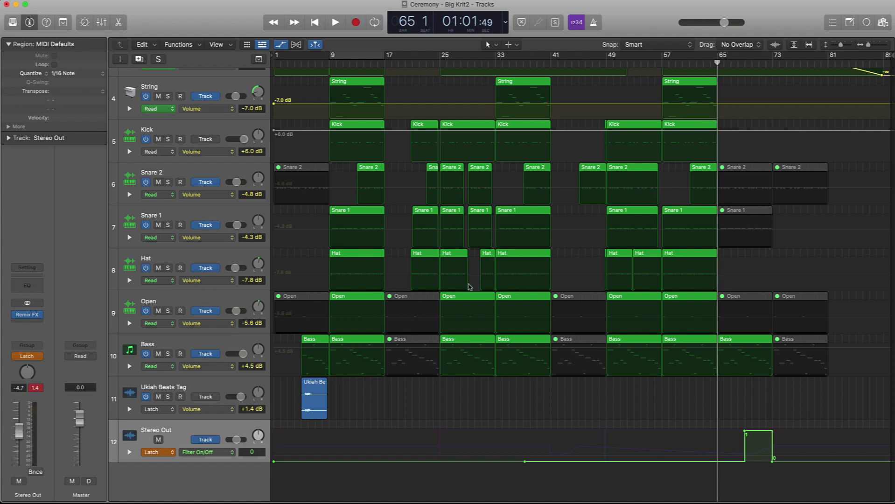
Examine the Stereo Out track's Filter On/Off automation between bars 65 and 73, advancing the playhead to bar 69.
scroll(470, 287, "down", 1)
key("super+Right")
key("super+Right")
key("super+Right")
key("super+Right")
key("super+Right")
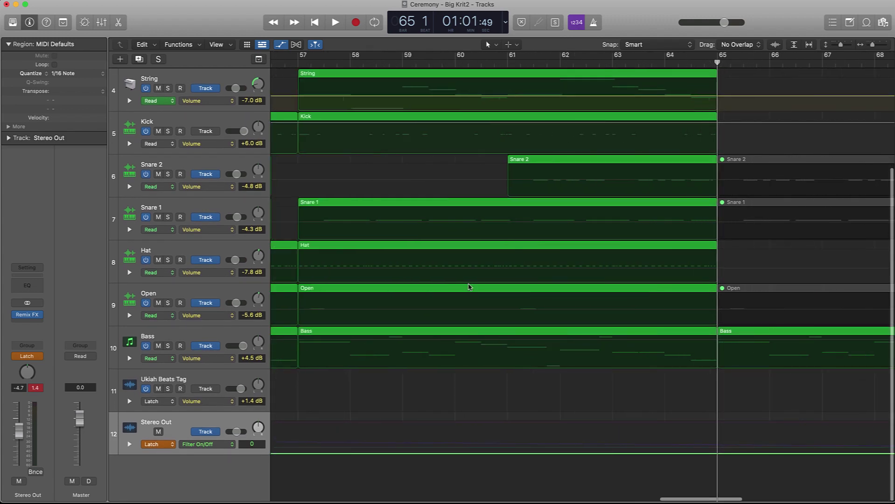
key("super+Left")
key("super+Left")
key("super+Left")
key("super+Left")
key("super+Left")
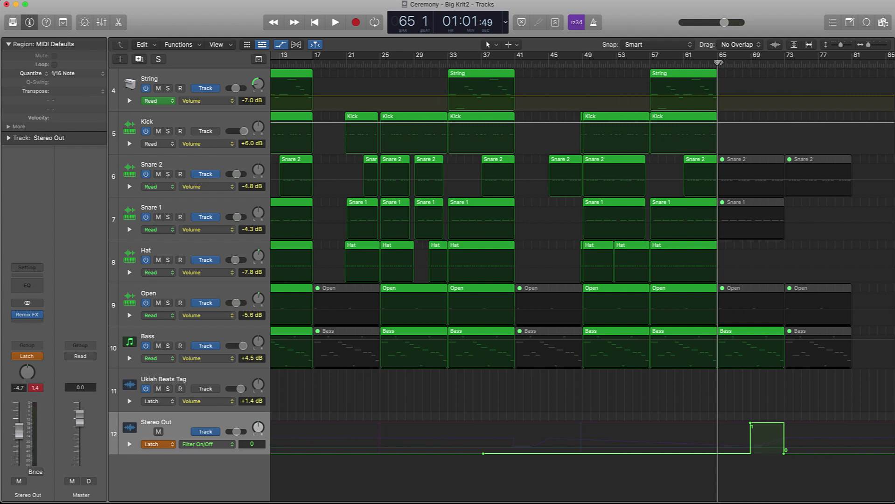
key("period")
key("period")
key("period")
key("period")
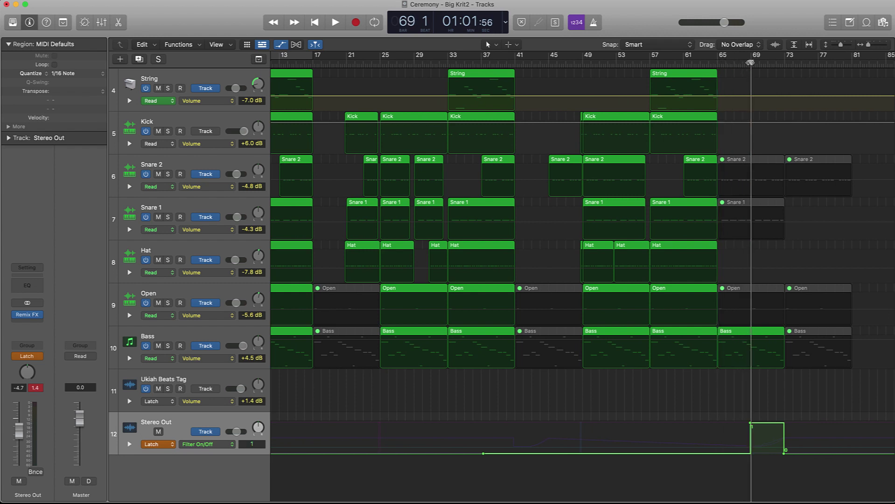
Play the section from bar 65 through the filter automation and stop playback just past bar 73.
left_click_drag(752, 63, 717, 61)
key("space")
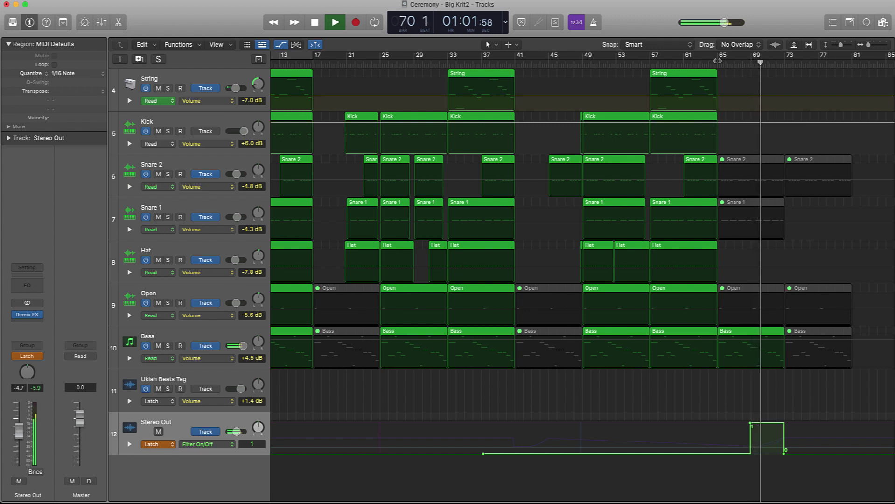
scroll(718, 61, "left", 1)
scroll(717, 60, "left", 4)
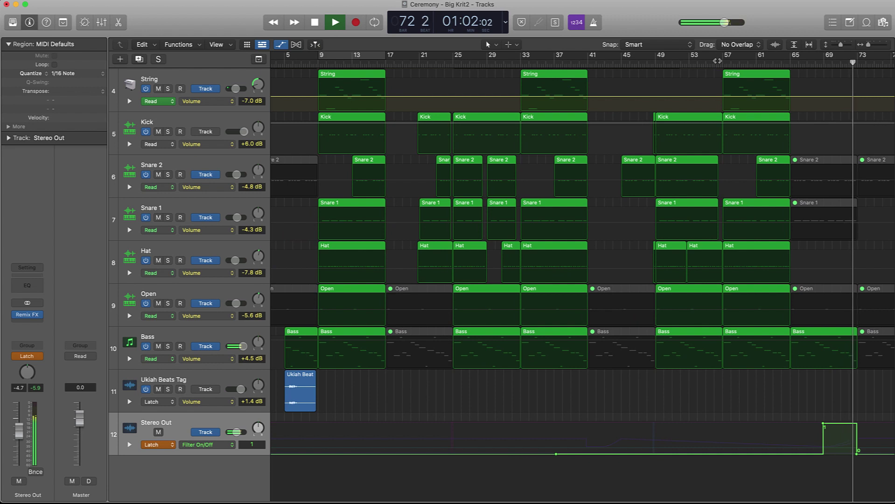
key("space")
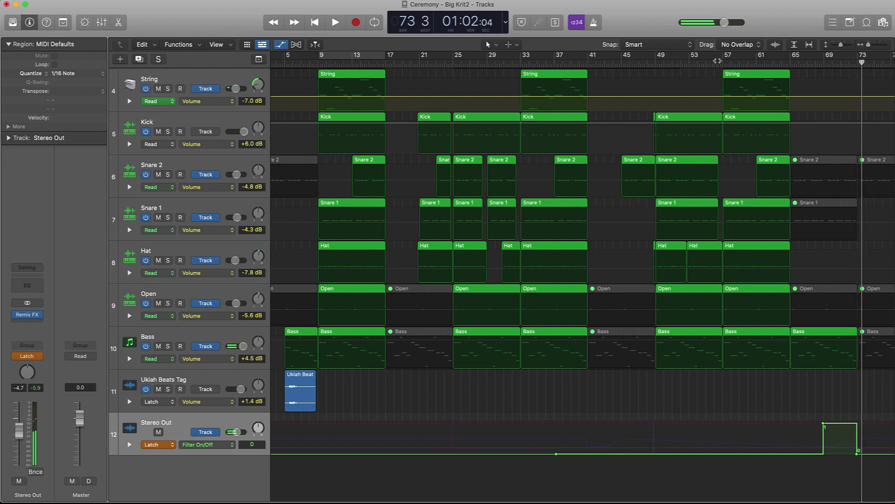
Display the Remix FX Gater On/Off automation on the Stereo Out track and place the playhead at its spike at bar 25.
left_click(209, 444)
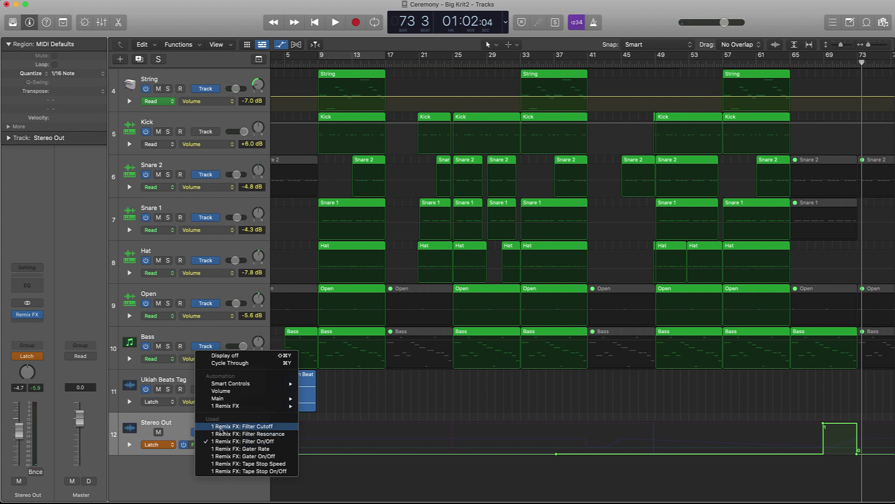
left_click(250, 456)
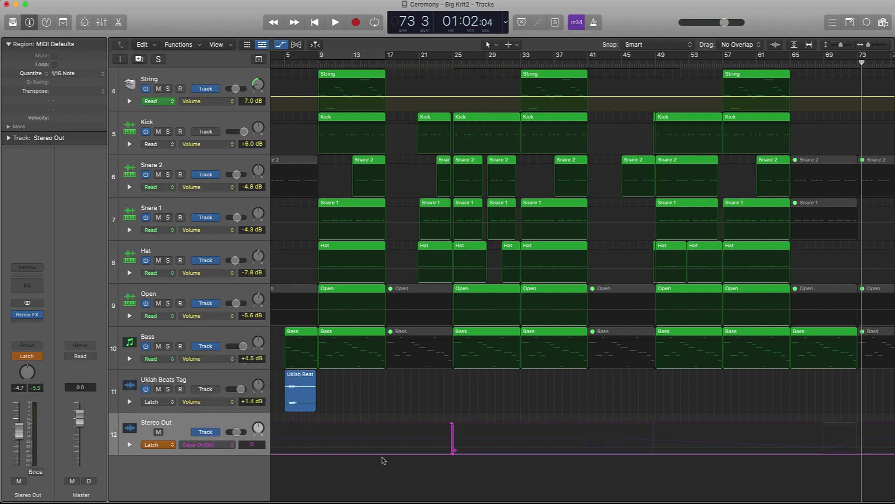
left_click(453, 63)
left_click(448, 63)
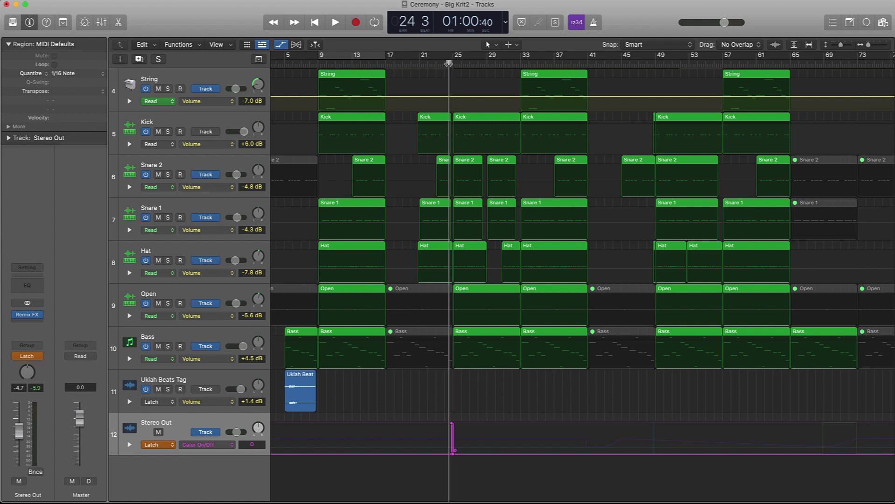
left_click(453, 63)
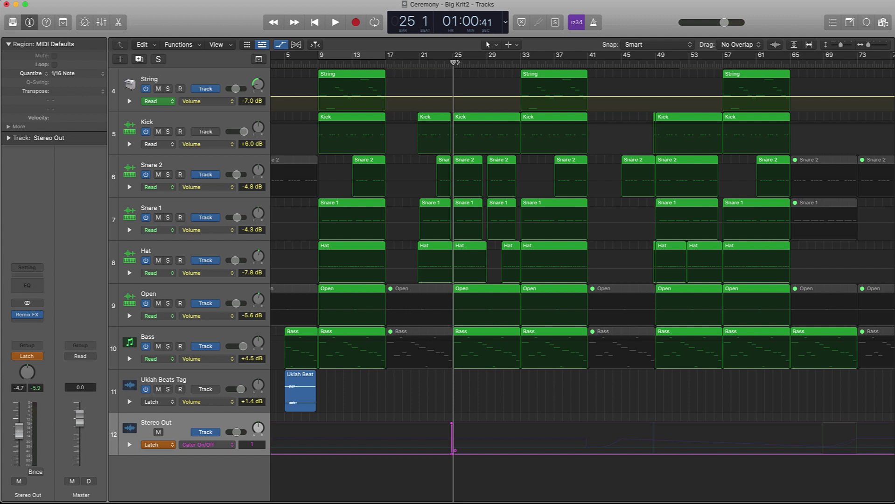
Display the Stereo Out track's Remix FX Tape Stop Speed automation, followed by its Tape Stop On/Off automation.
left_click(216, 446)
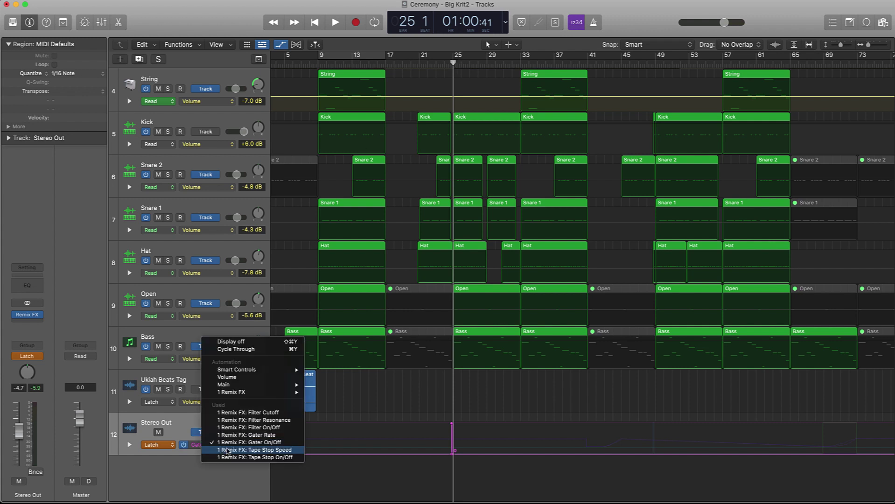
left_click(227, 449)
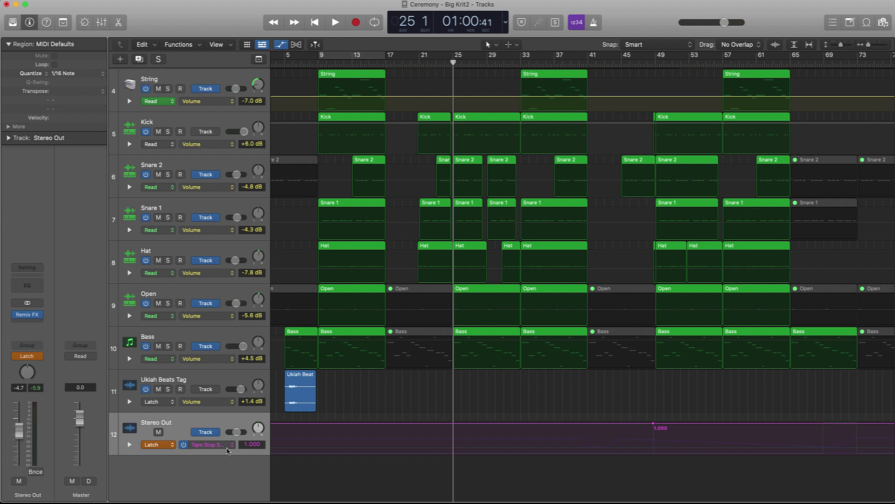
left_click(226, 447)
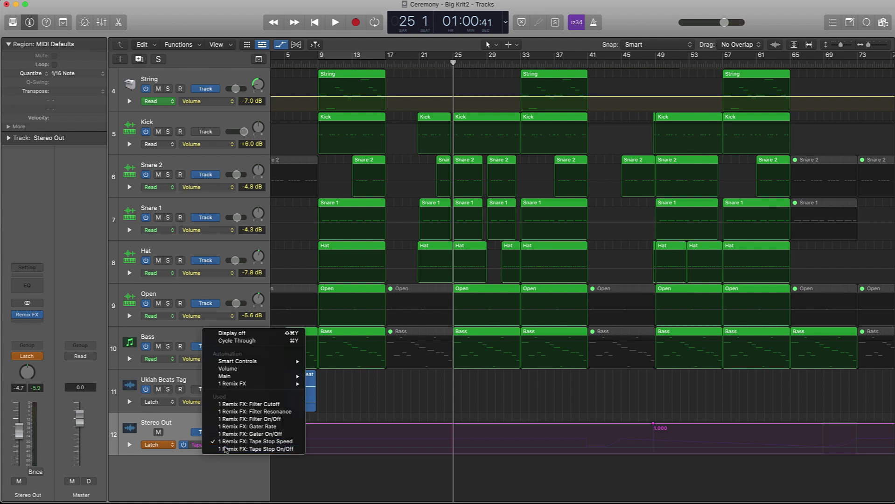
left_click(225, 449)
Play from bar 45, restart from about bar 40, and listen through the tape stop just before bar 49.
scroll(415, 422, "right", 3)
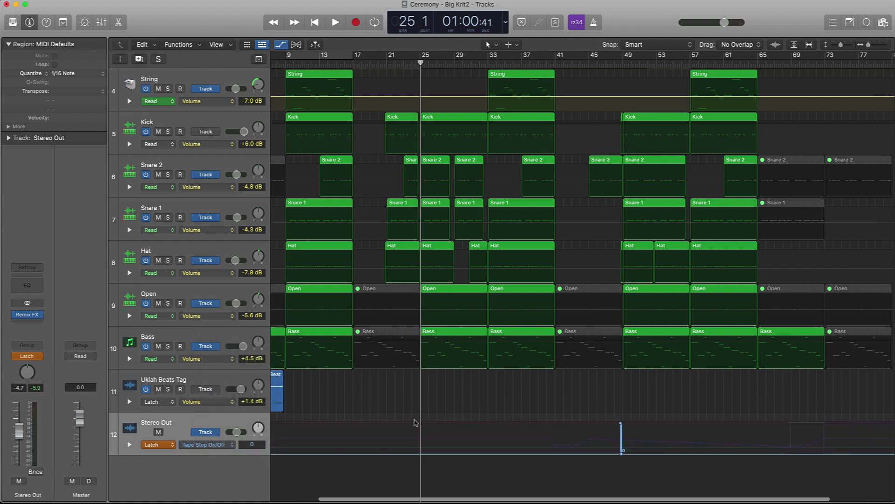
scroll(415, 421, "right", 3)
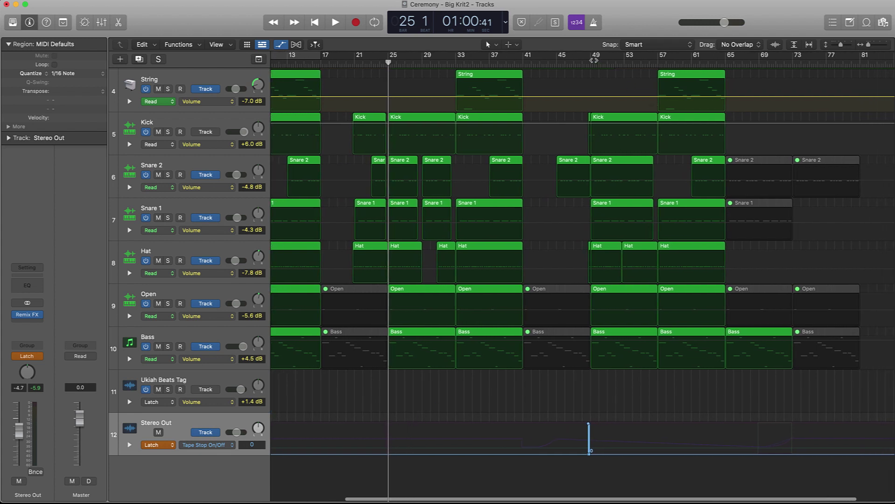
left_click_drag(593, 59, 556, 56)
key("space")
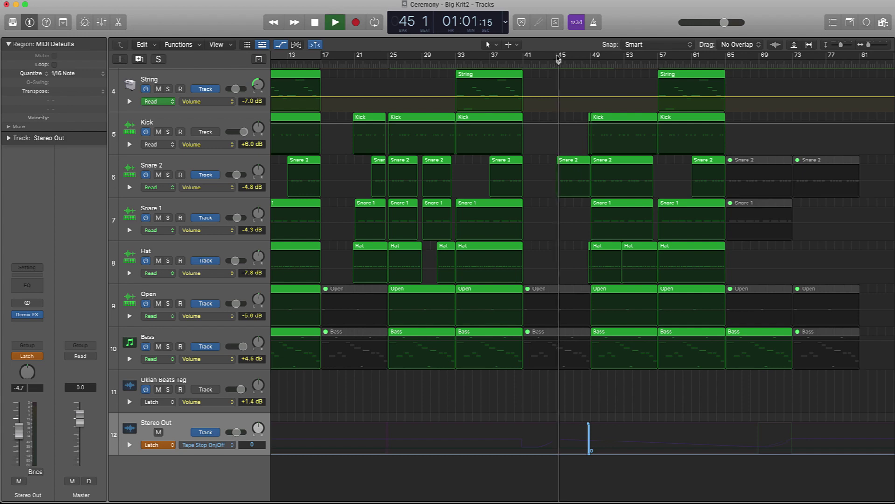
scroll(558, 57, "up", 5)
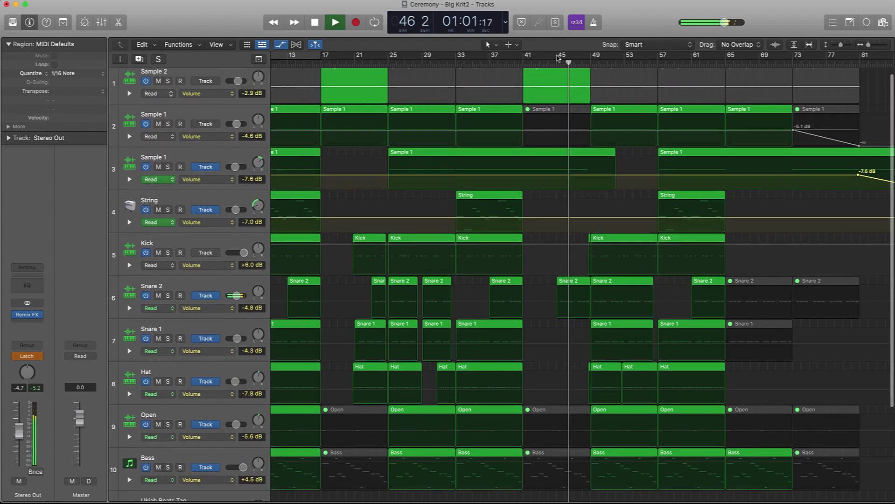
left_click(515, 61)
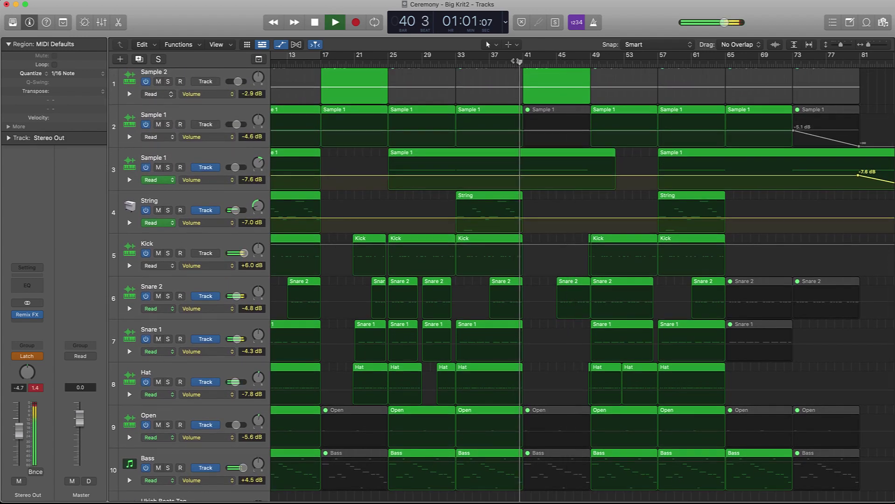
scroll(515, 61, "down", 3)
scroll(515, 61, "down", 2)
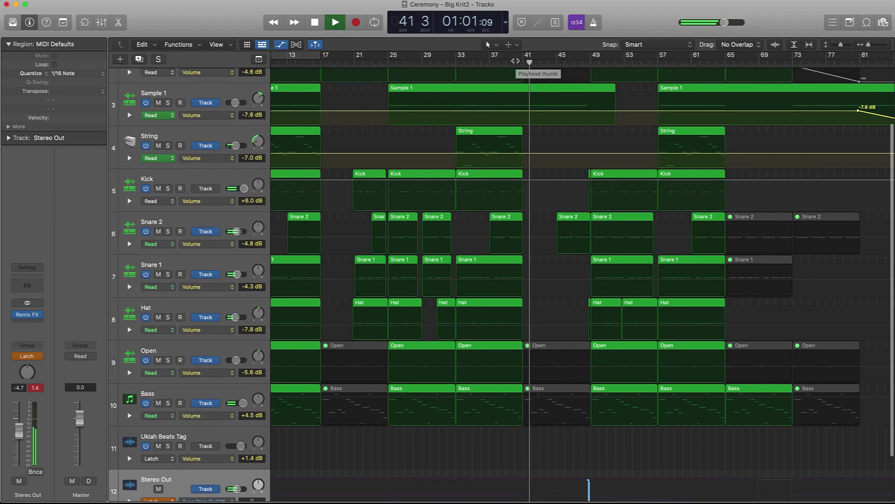
scroll(516, 60, "down", 1)
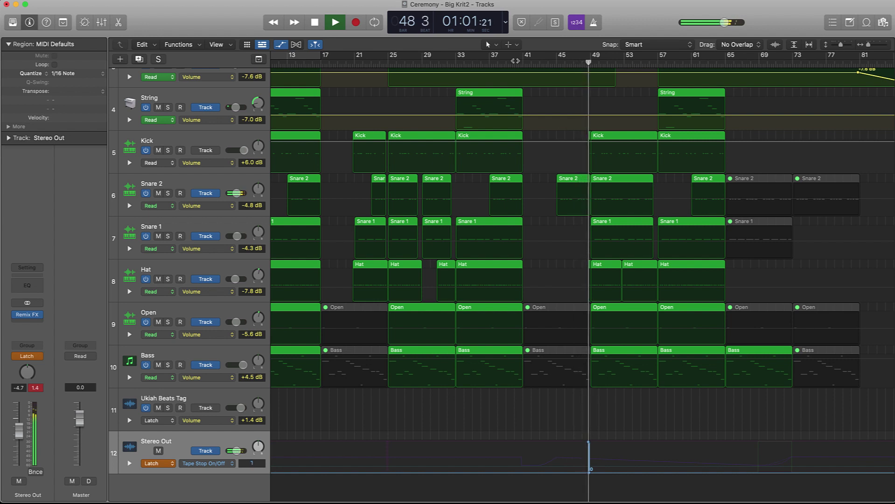
key("space")
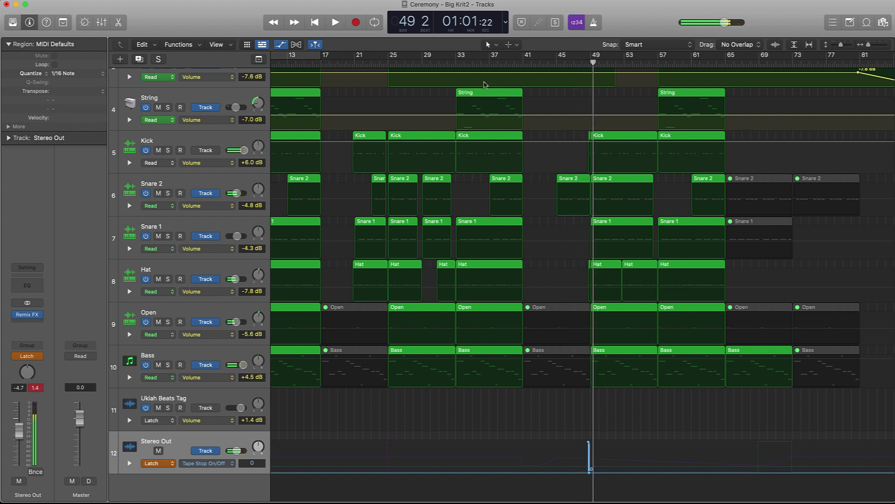
Check the Stereo Out track's used automation parameters, hide the automation lanes, and return to the overview of the whole arrangement.
left_click(225, 462)
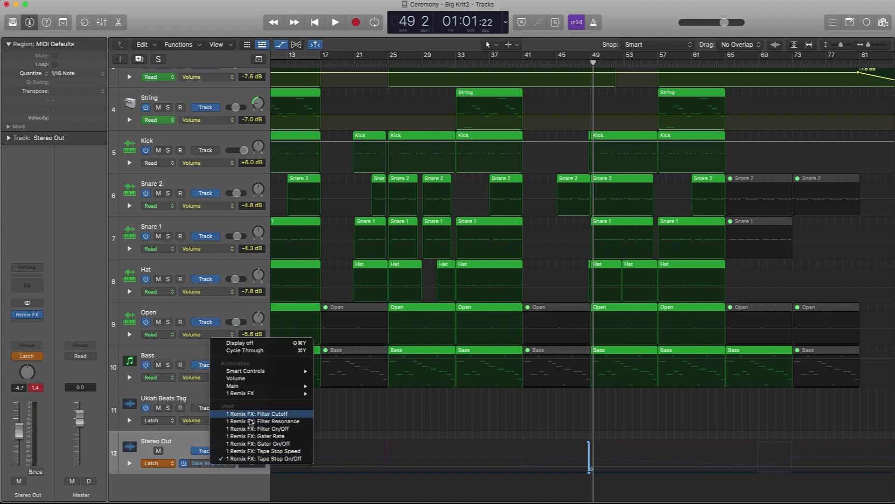
left_click(185, 443)
key("a")
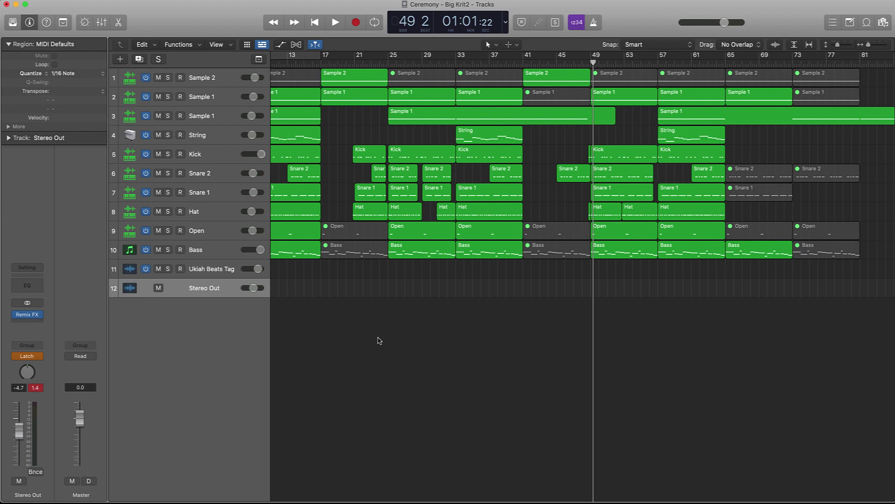
key("super+Left")
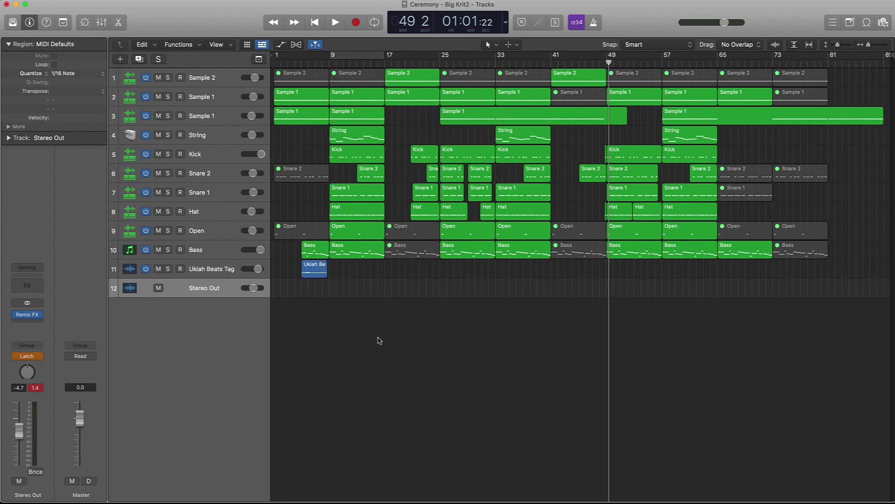